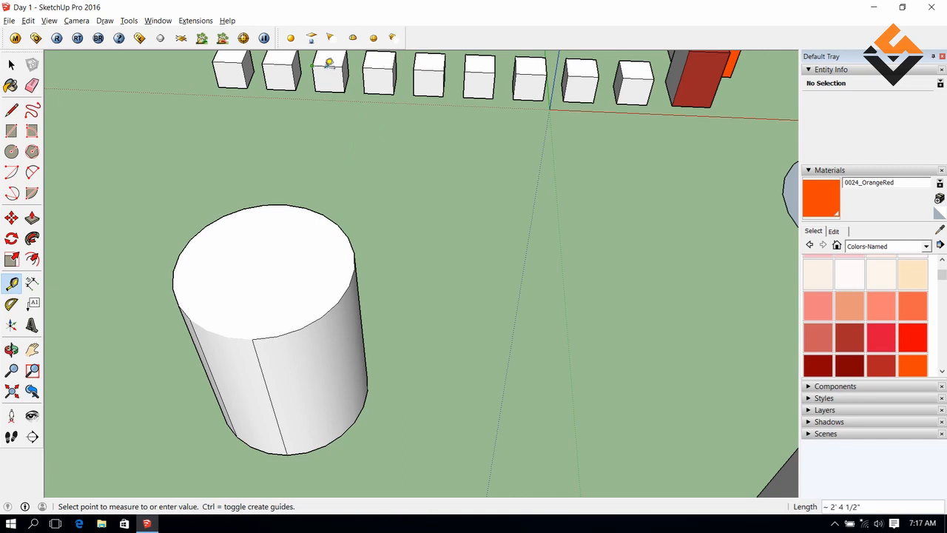
# Measure the distance between two neighbouring cubes in the row with the Tape Measure
pyautogui.click(367, 71)
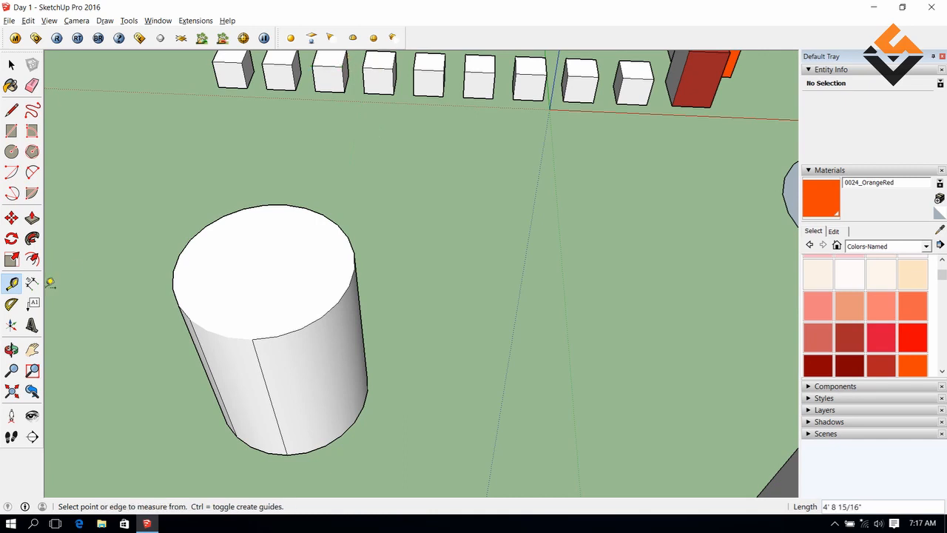
pyautogui.press('space')
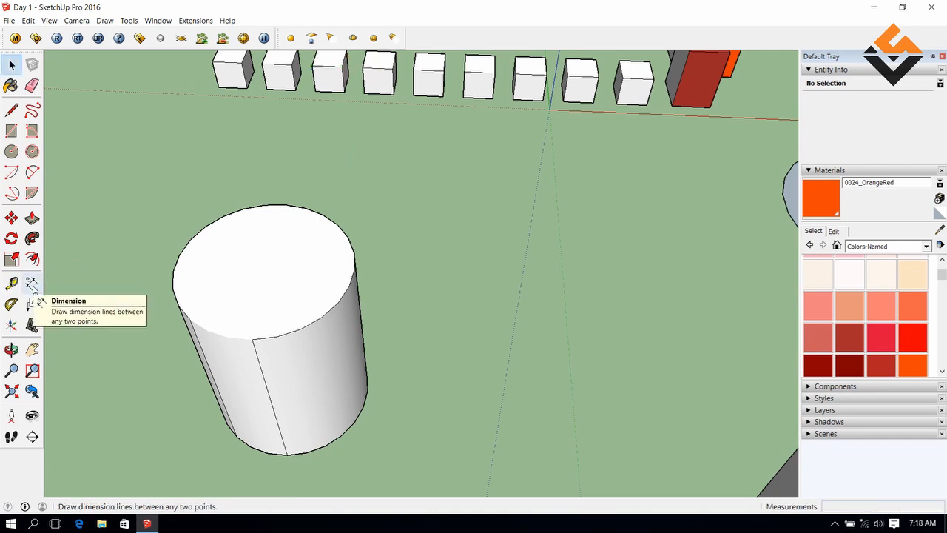
# Add a radius dimension to the cylinder's top edge and place its label near the centre of the top face
pyautogui.click(33, 286)
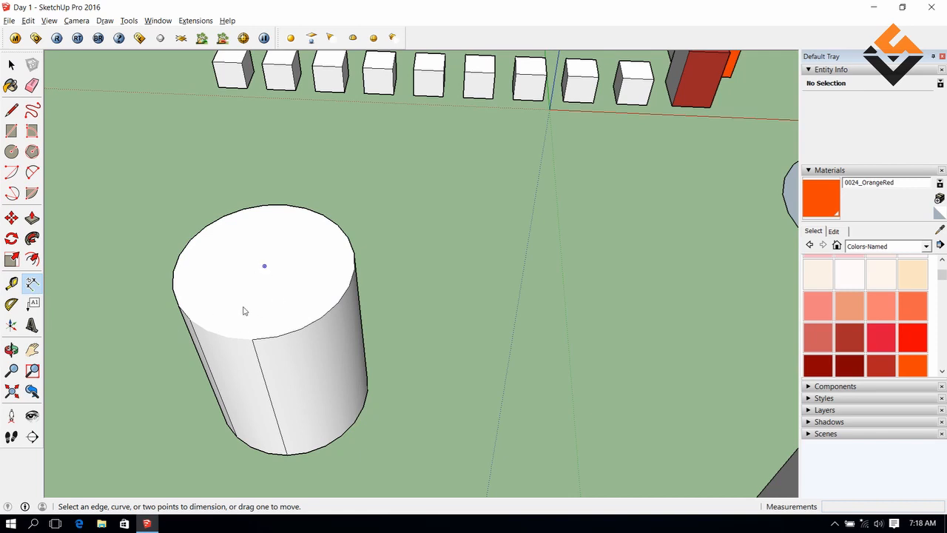
pyautogui.click(186, 251)
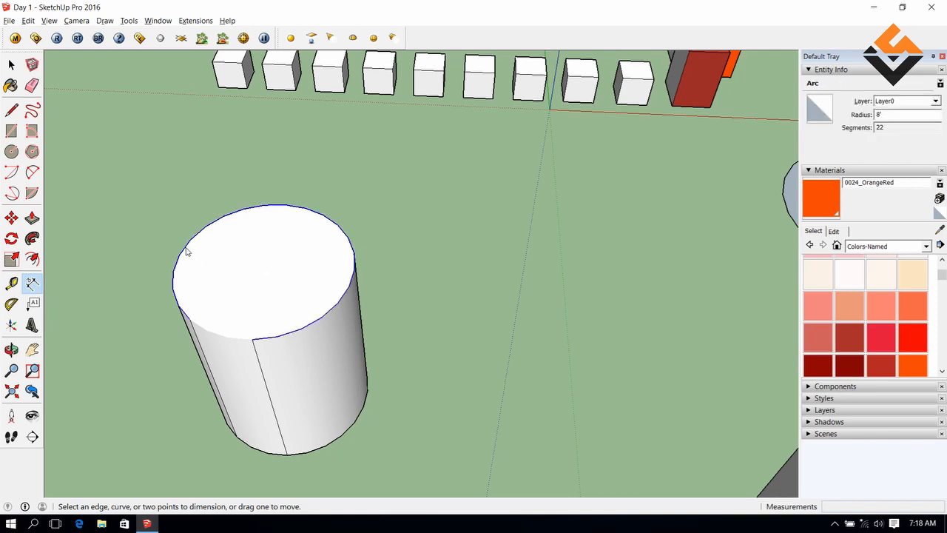
pyautogui.click(187, 252)
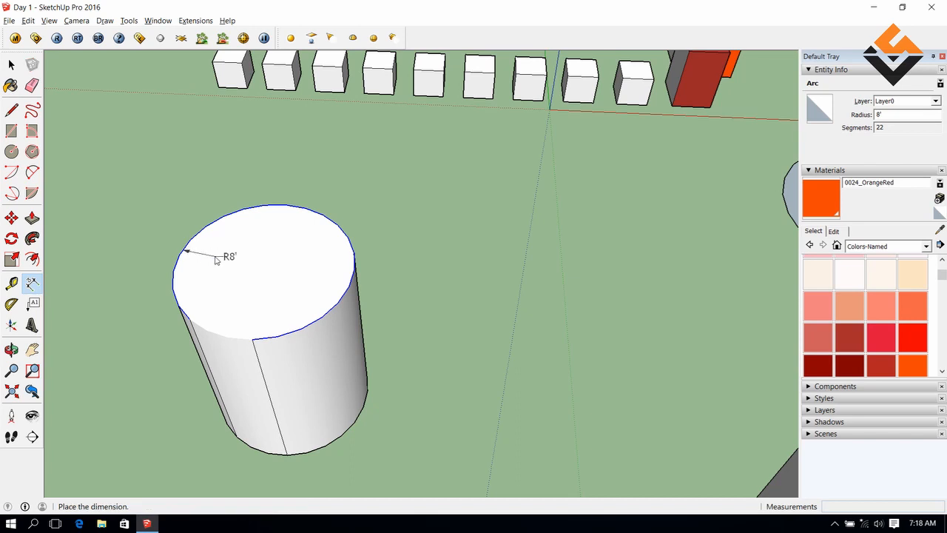
pyautogui.click(268, 267)
pyautogui.scroll(4, 251, 267)
pyautogui.scroll(-1, 258, 270)
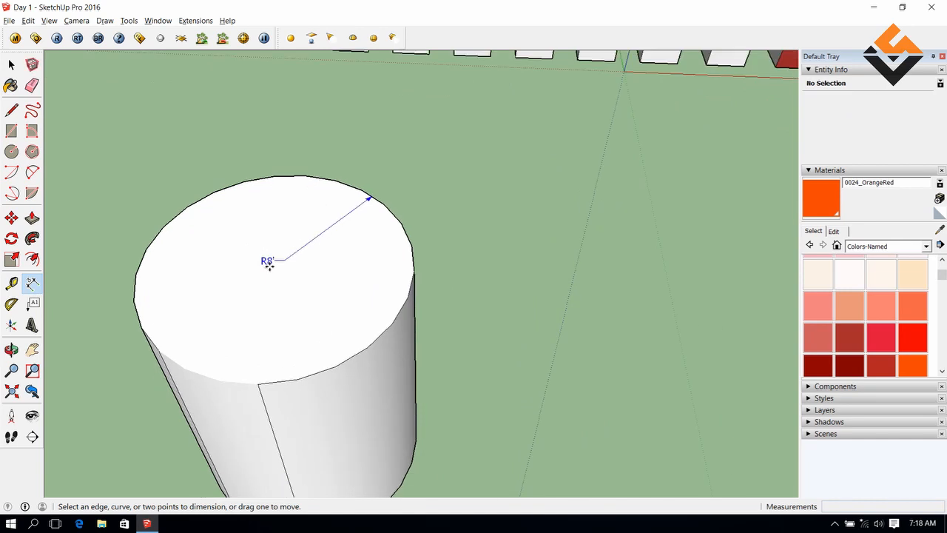
pyautogui.press('space')
pyautogui.scroll(-5, 281, 264)
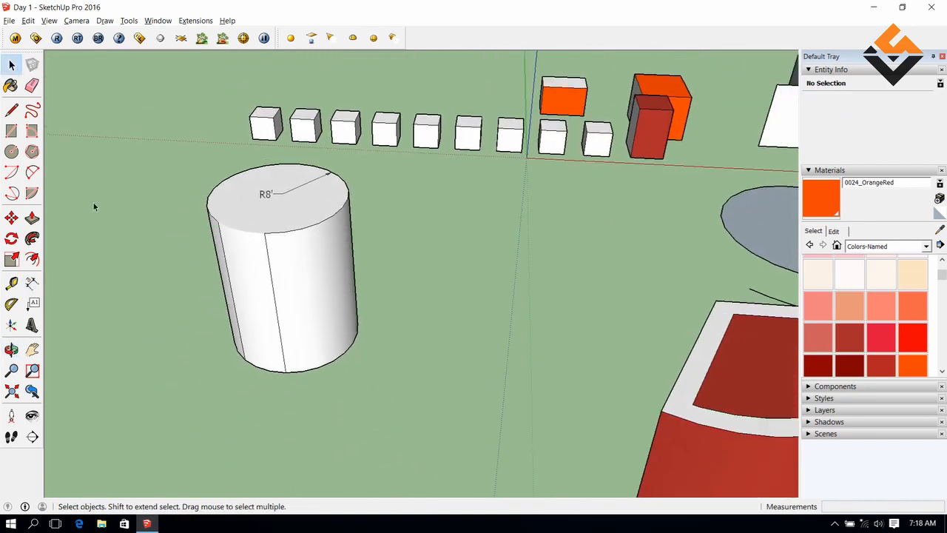
# Dimension the cylinder's height along its vertical edge and place the dimension line outside the body
pyautogui.click(31, 282)
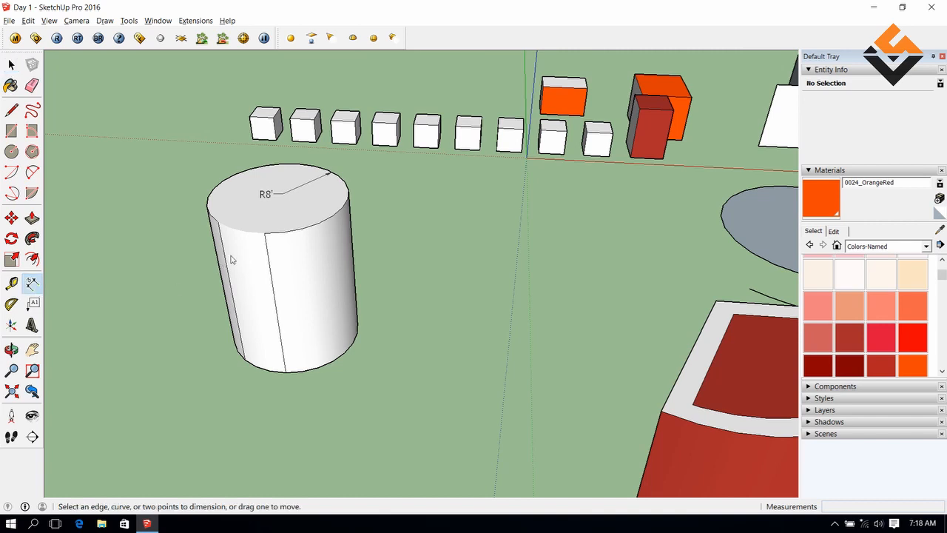
pyautogui.click(264, 234)
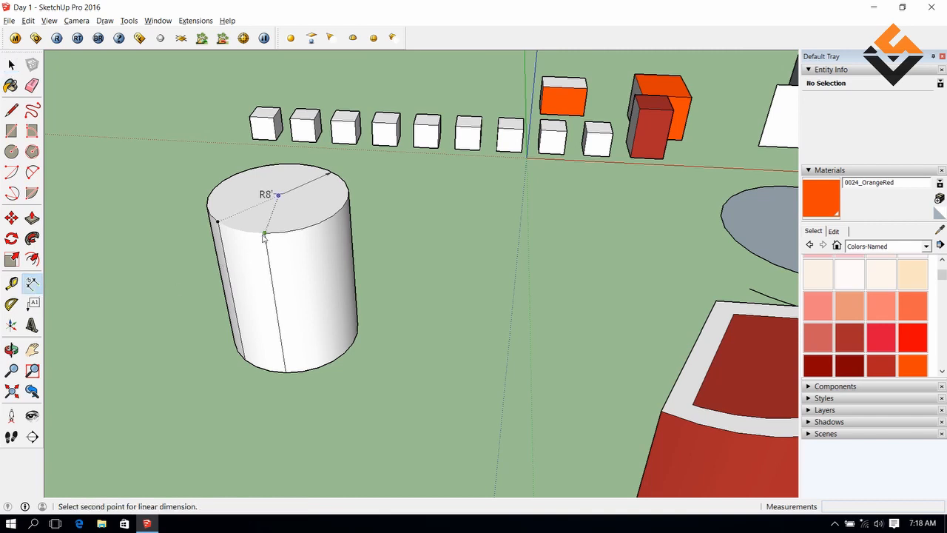
pyautogui.click(286, 371)
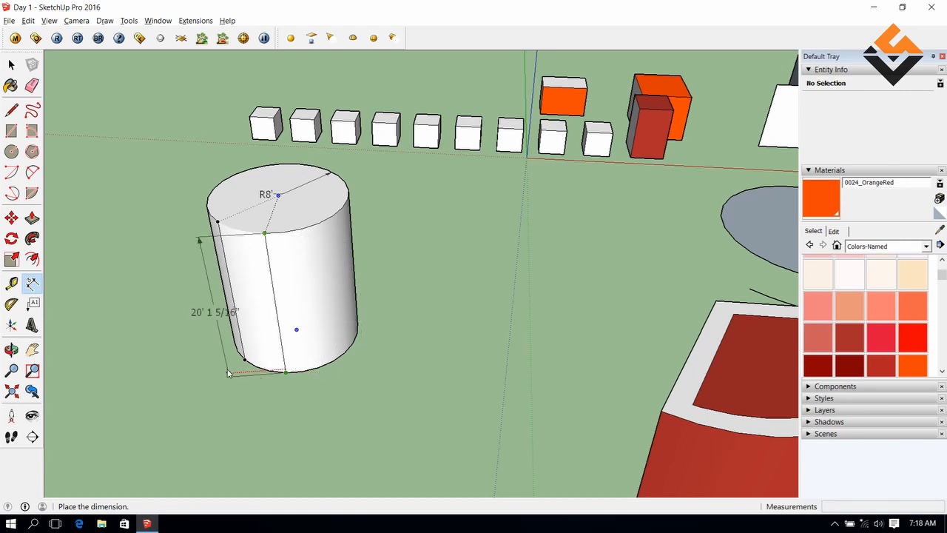
pyautogui.click(204, 366)
pyautogui.moveTo(263, 366); pyautogui.dragTo(314, 334, button='middle')
pyautogui.press('space')
pyautogui.scroll(2, 201, 281)
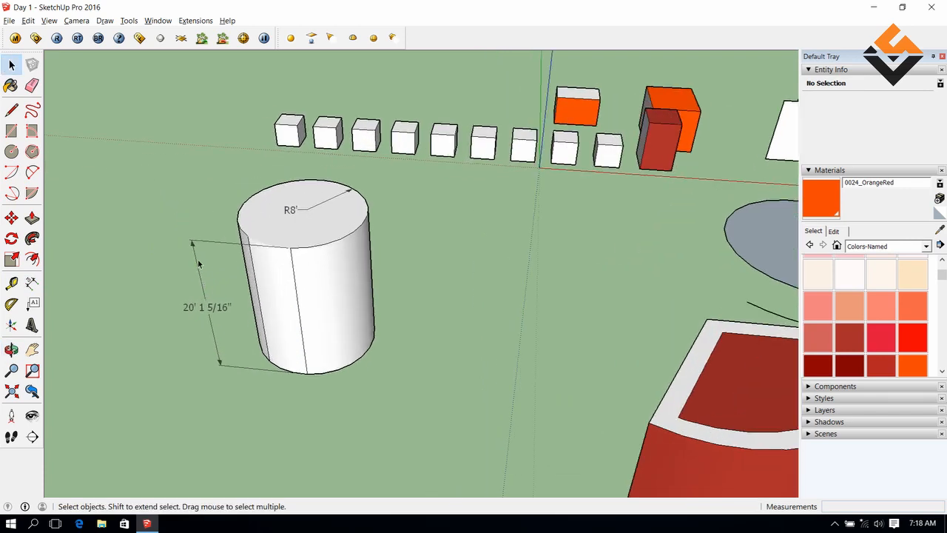
# Delete the cylinder's height dimension and undo the deletion
pyautogui.click(195, 256)
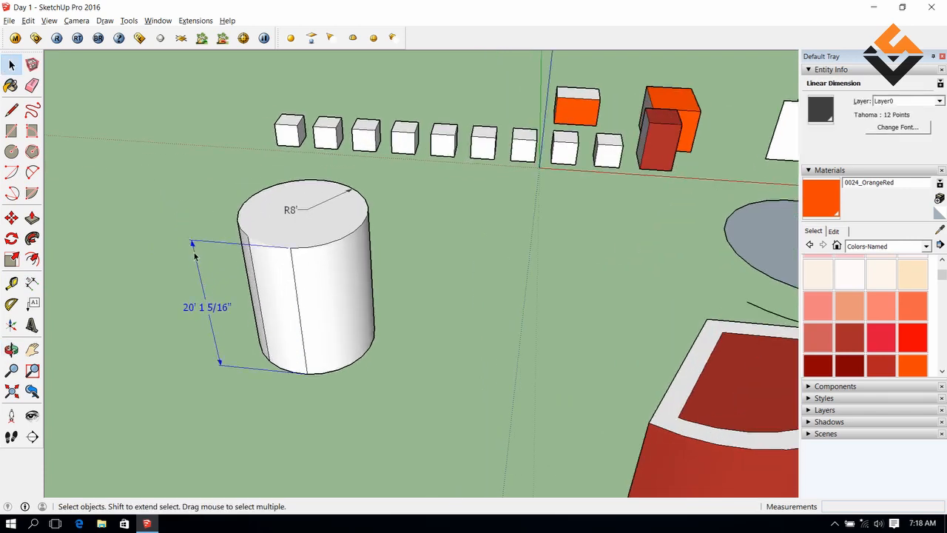
pyautogui.press('Delete')
pyautogui.hotkey('ctrl', 'z')
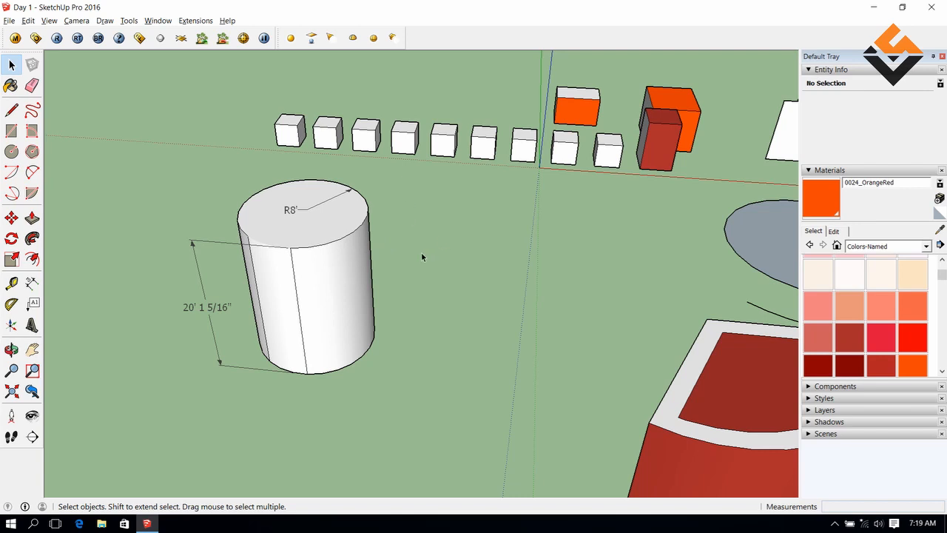
# Orbit and pan the model to view the cylinder and the row of cubes from the opposite side
pyautogui.moveTo(421, 256); pyautogui.dragTo(299, 265, button='middle')
pyautogui.scroll(-1, 473, 226)
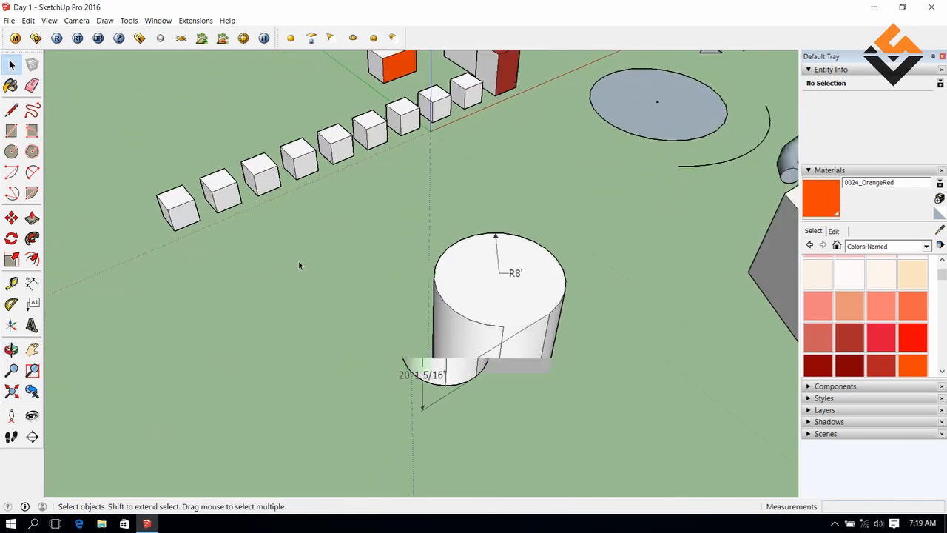
pyautogui.scroll(1, 164, 289)
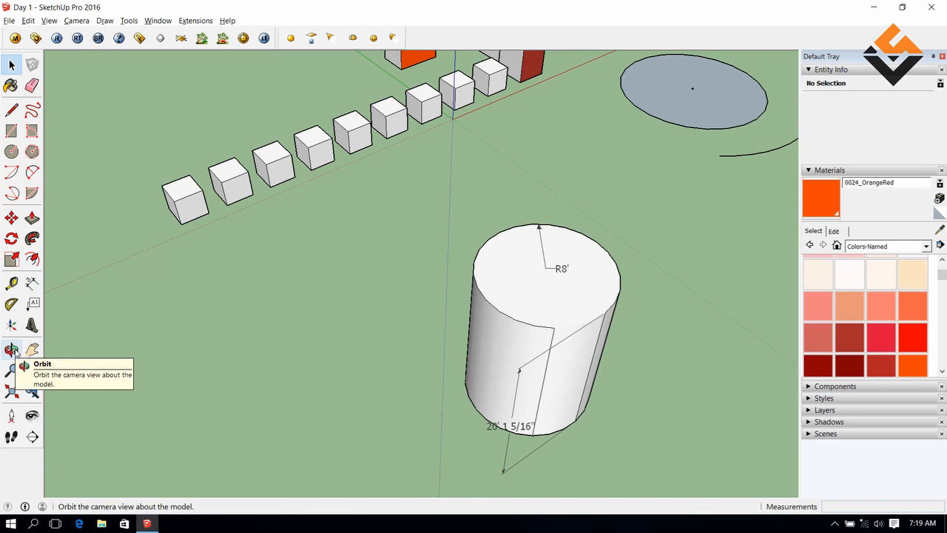
pyautogui.moveTo(353, 281); pyautogui.dragTo(581, 246, button='middle')
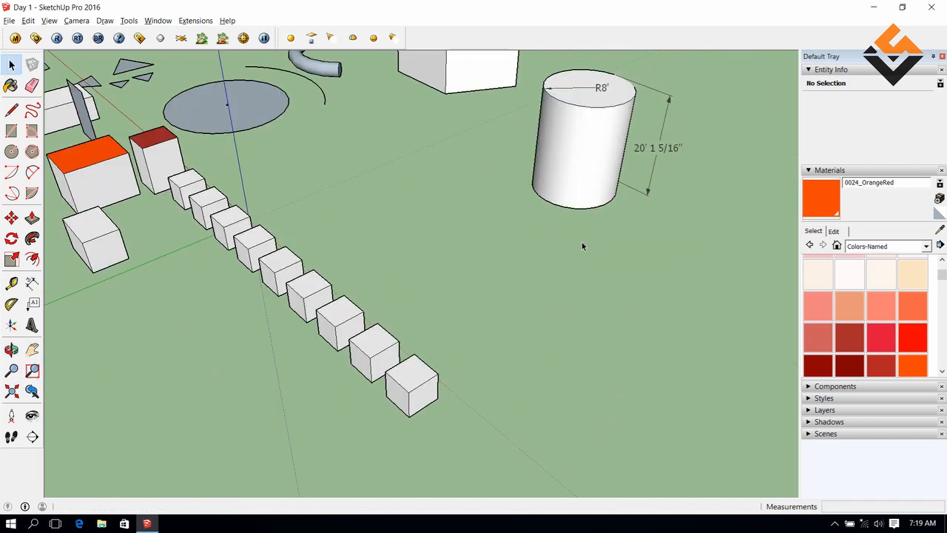
pyautogui.press('h')
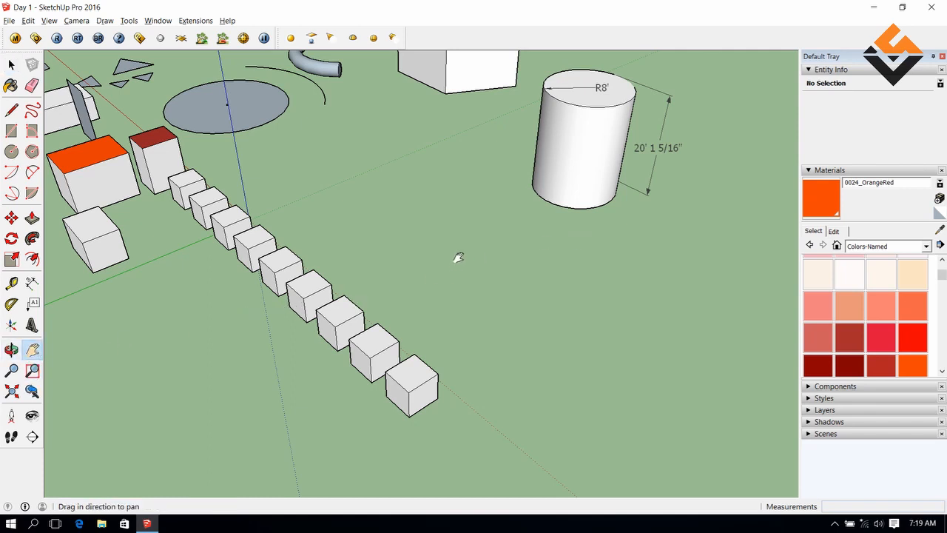
pyautogui.moveTo(440, 228); pyautogui.dragTo(533, 338)
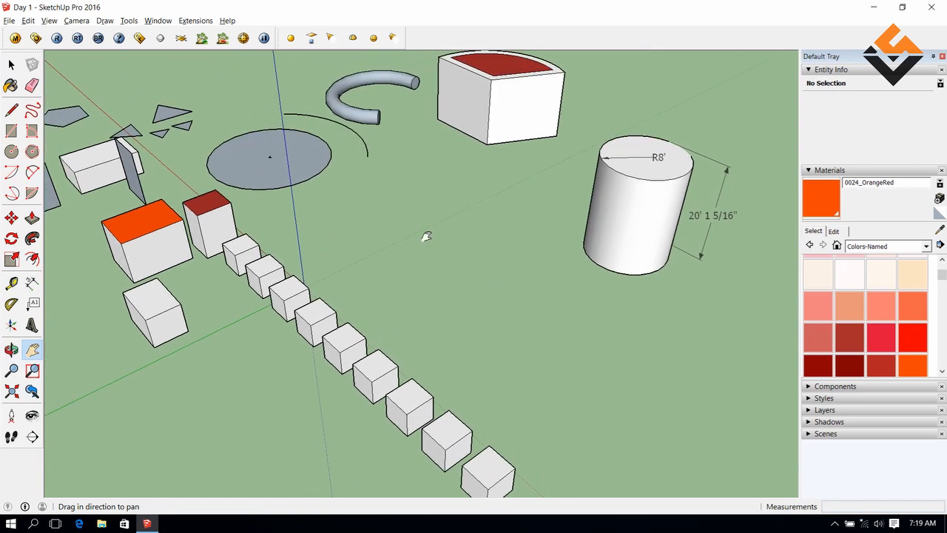
pyautogui.moveTo(417, 232); pyautogui.dragTo(407, 269)
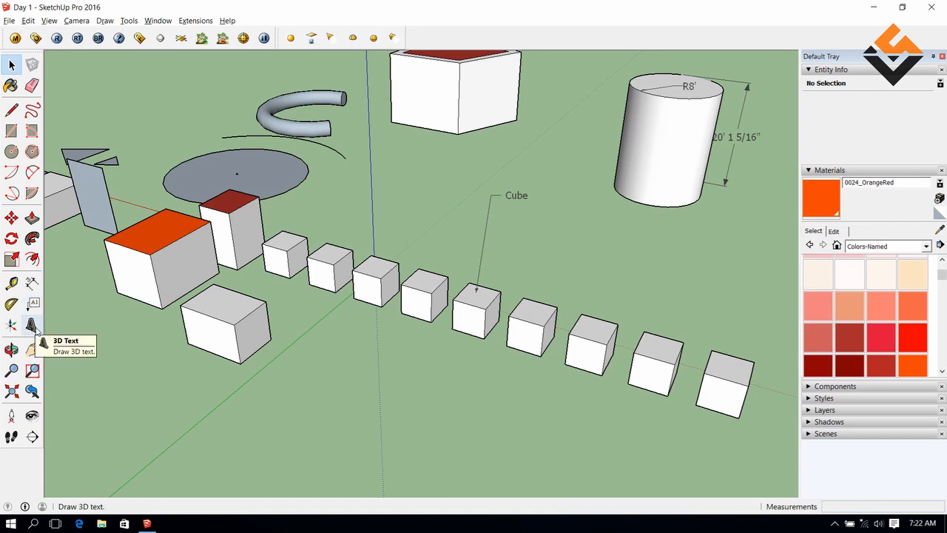
# Set up 3D text reading "Tutorial" in bold Tahoma with left alignment
pyautogui.click(32, 325)
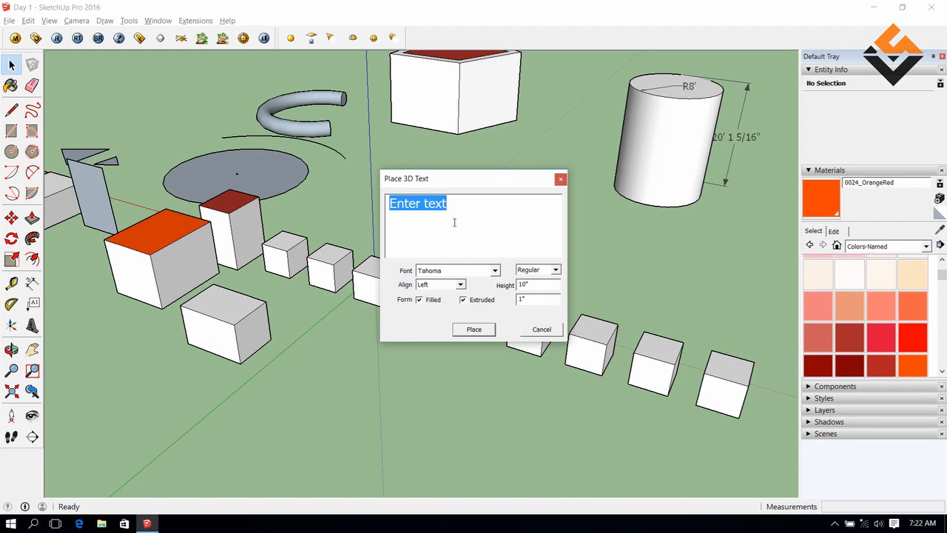
pyautogui.write('Tutorial')
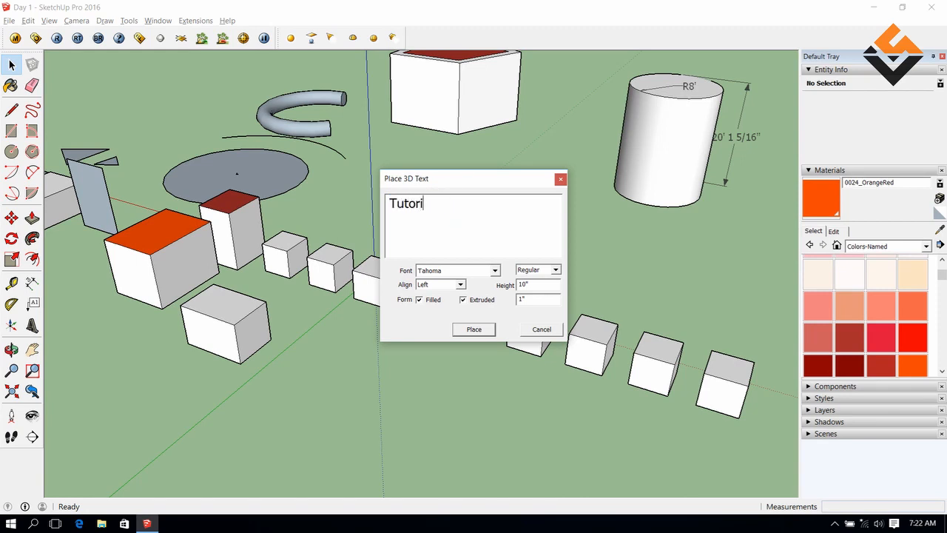
pyautogui.click(495, 270)
pyautogui.click(444, 283)
pyautogui.click(548, 271)
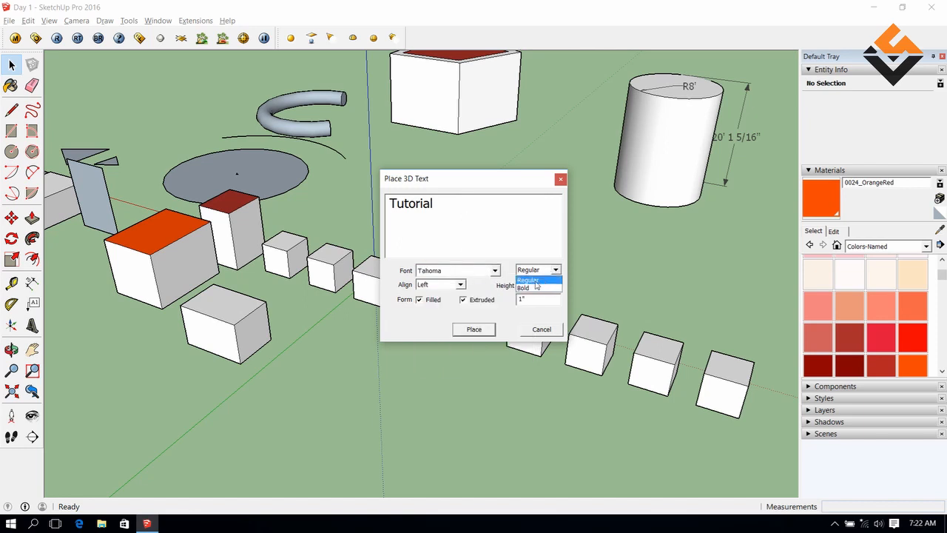
pyautogui.click(530, 289)
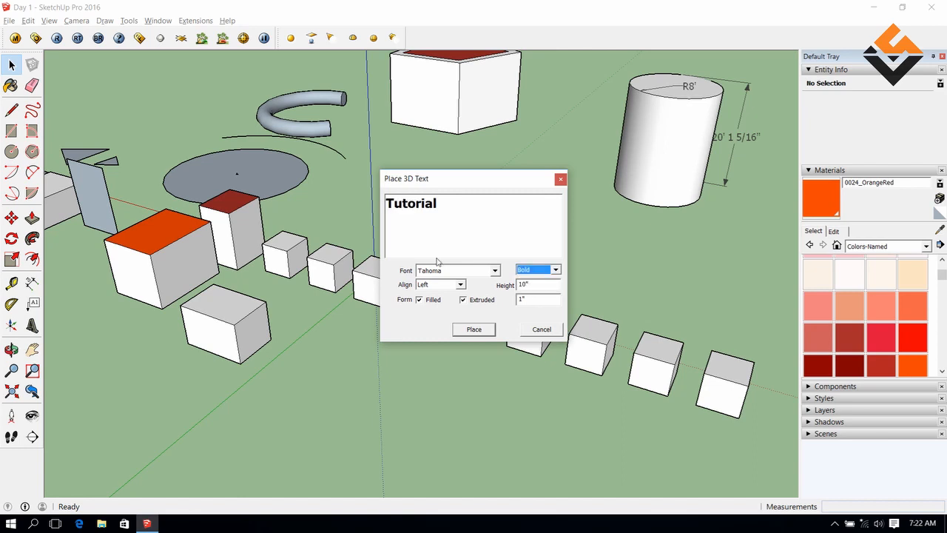
pyautogui.click(444, 287)
pyautogui.click(456, 286)
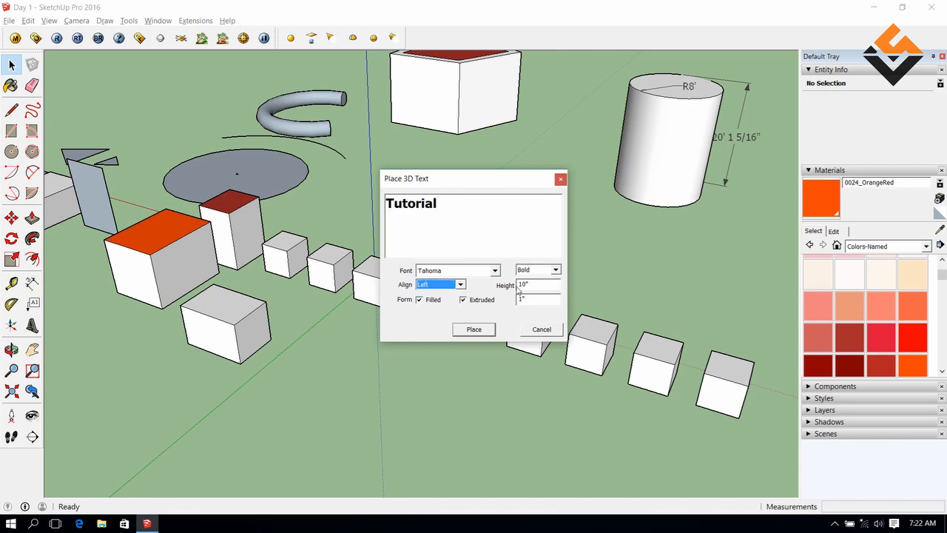
# Place the 3D text on the white side face of the large box with the red top
pyautogui.click(473, 329)
pyautogui.scroll(-2, 455, 285)
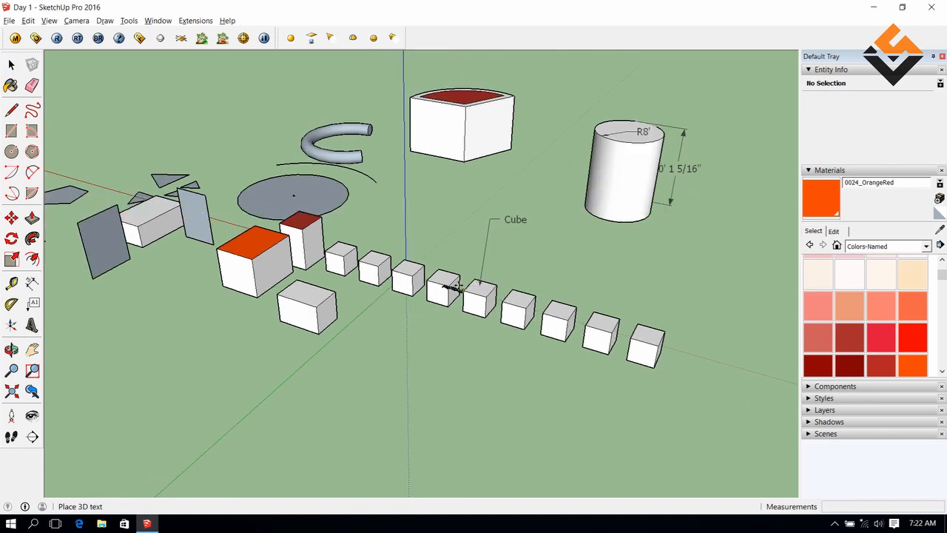
pyautogui.scroll(3, 233, 281)
pyautogui.scroll(-3, 222, 252)
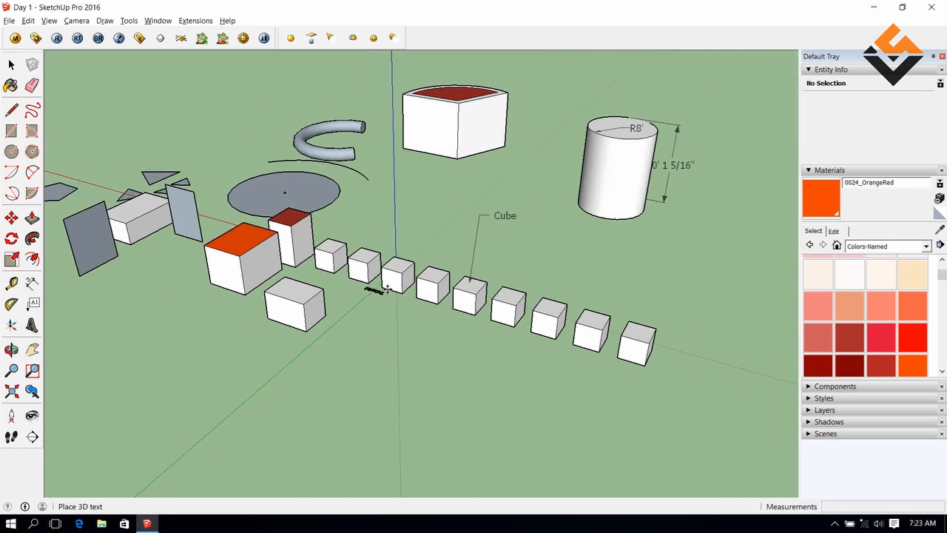
pyautogui.scroll(5, 398, 182)
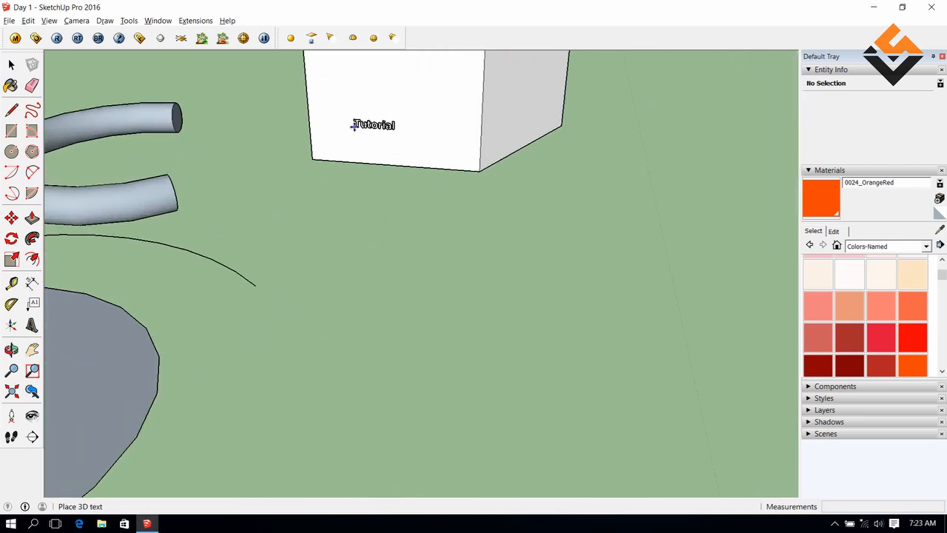
pyautogui.scroll(-2, 430, 225)
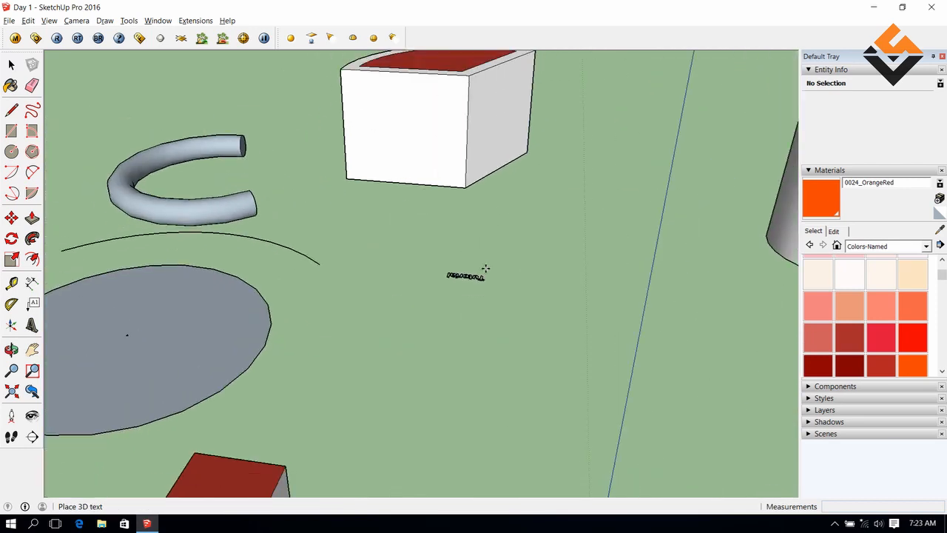
pyautogui.click(377, 140)
pyautogui.scroll(3, 392, 137)
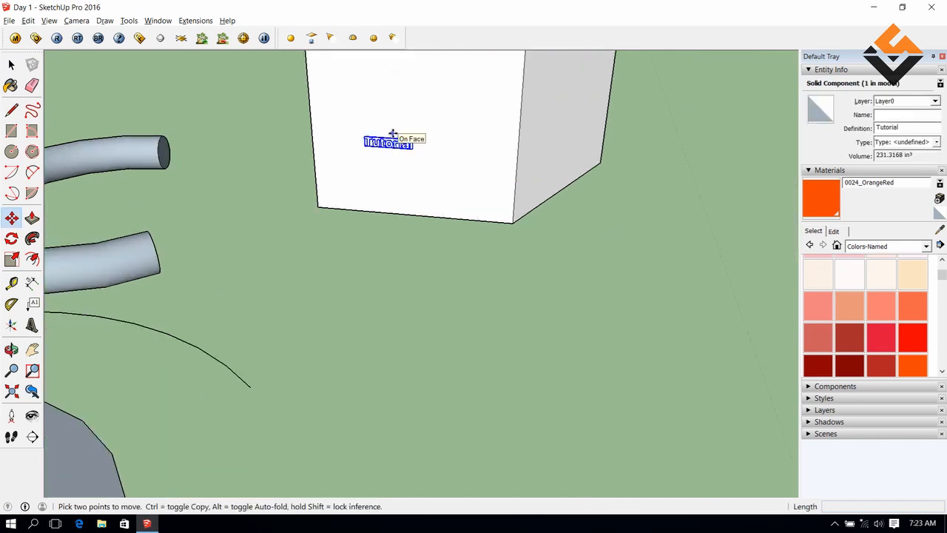
# Examine the extruded letters of the "Tutorial" text on the box face up close and at an angle
pyautogui.keyDown('shift'); pyautogui.moveTo(401, 150); pyautogui.dragTo(367, 281, button='middle'); pyautogui.keyUp('shift')
pyautogui.scroll(3, 411, 215)
pyautogui.scroll(2, 349, 255)
pyautogui.scroll(2, 350, 254)
pyautogui.scroll(1, 368, 281)
pyautogui.press('space')
pyautogui.moveTo(438, 265); pyautogui.dragTo(457, 296)
pyautogui.scroll(-4, 494, 270)
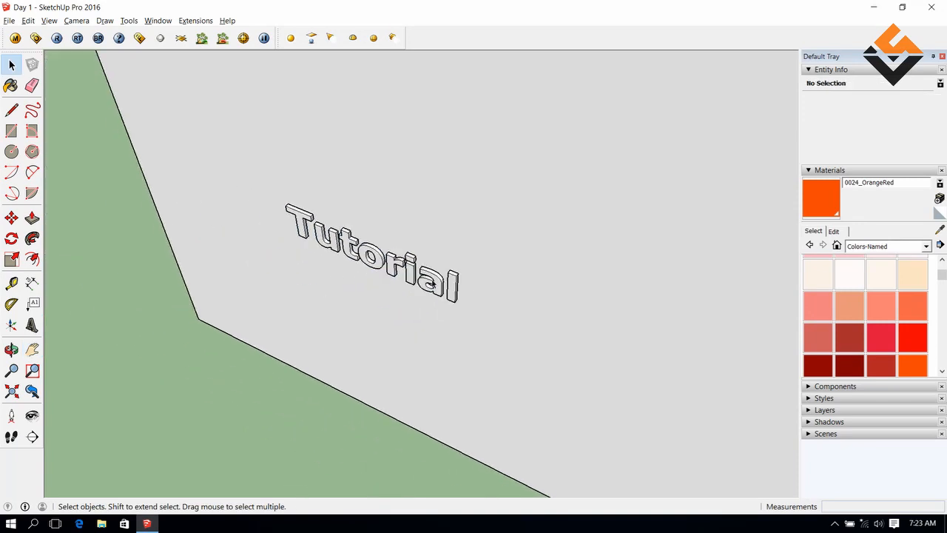
pyautogui.scroll(-6, 433, 282)
pyautogui.moveTo(424, 262); pyautogui.dragTo(472, 253, button='middle')
pyautogui.scroll(1, 472, 253)
pyautogui.scroll(1, 473, 254)
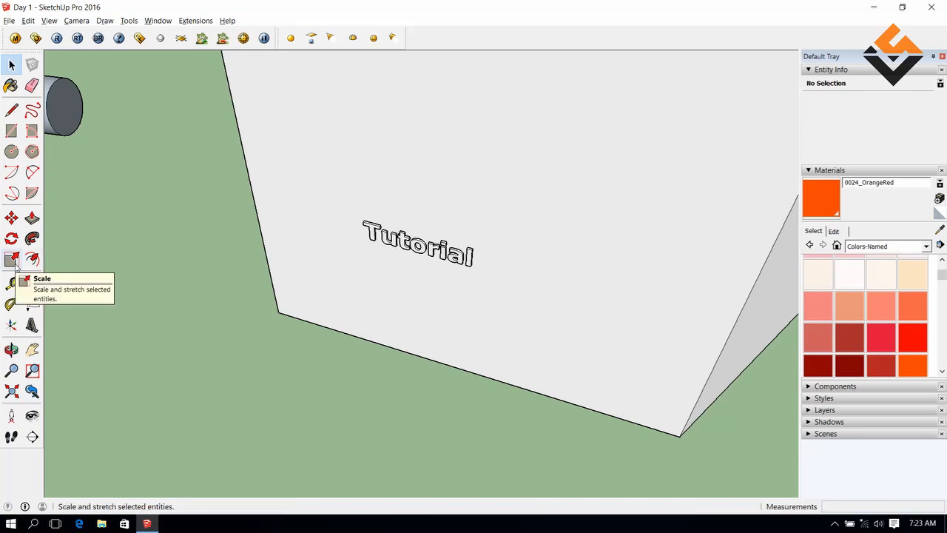
# Select the "Tutorial" 3D text on the box face and prepare it for scaling
pyautogui.click(430, 251)
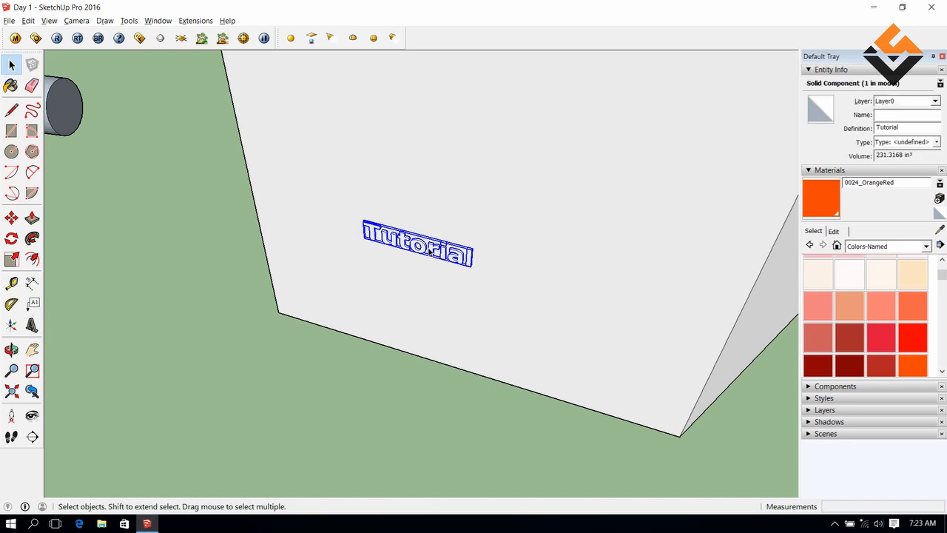
pyautogui.press('s')
pyautogui.scroll(1, 482, 257)
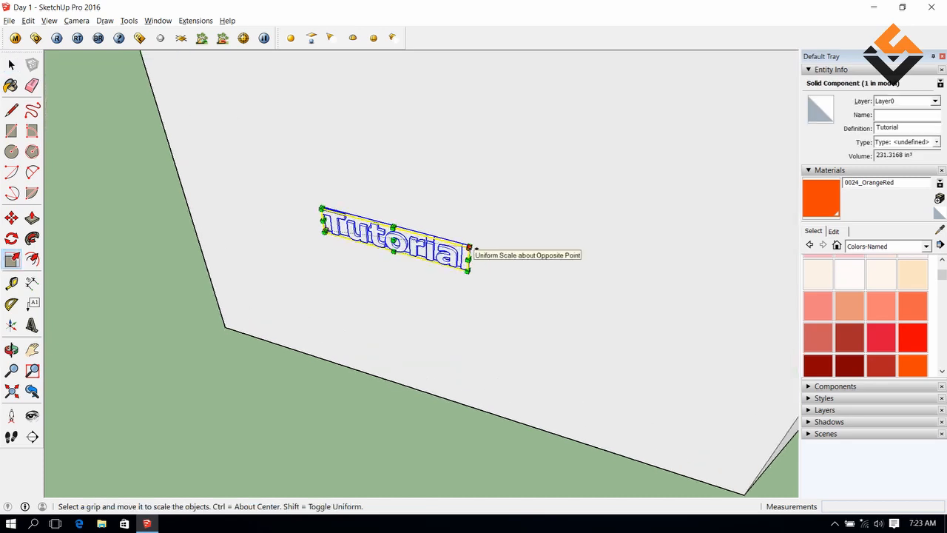
pyautogui.moveTo(469, 247); pyautogui.dragTo(593, 214)
pyautogui.scroll(-1, 594, 214)
pyautogui.press('Escape')
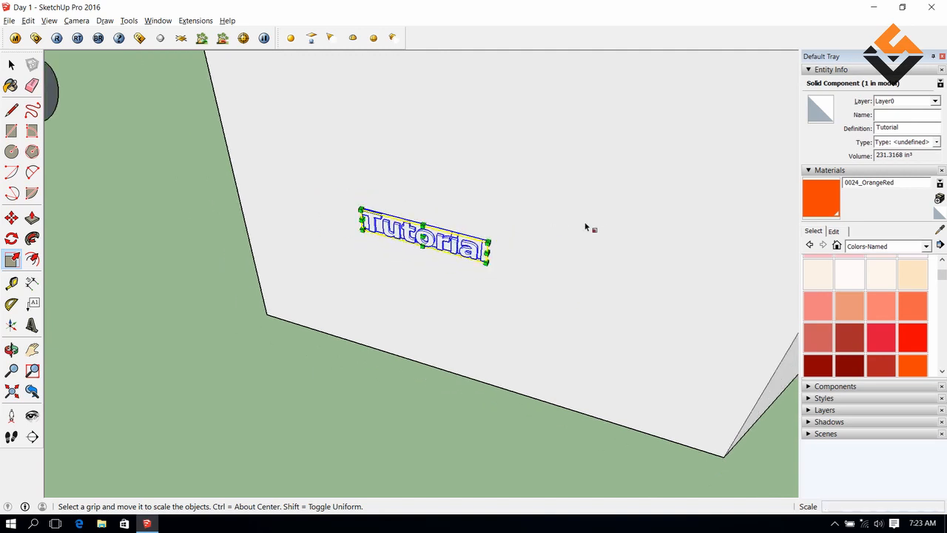
pyautogui.moveTo(424, 240); pyautogui.dragTo(411, 260, button='middle')
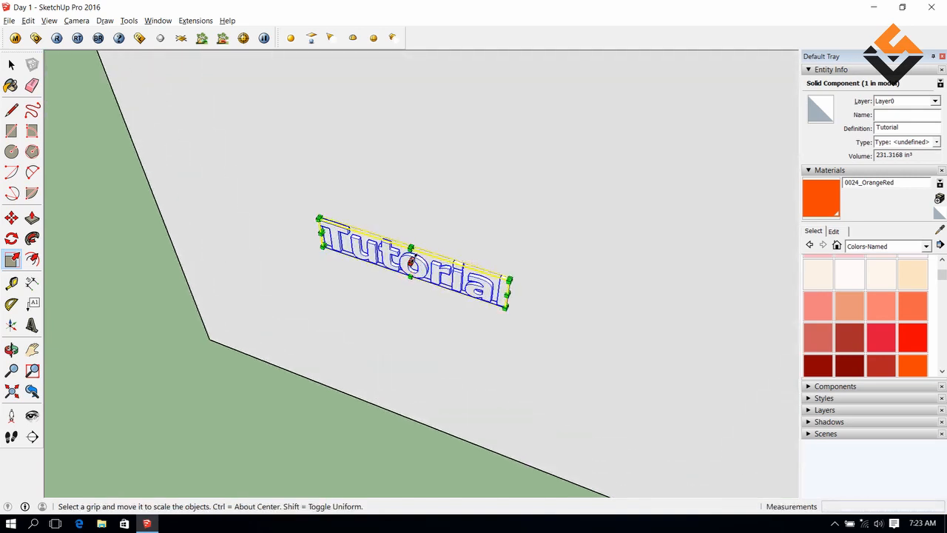
pyautogui.moveTo(411, 262); pyautogui.dragTo(413, 258)
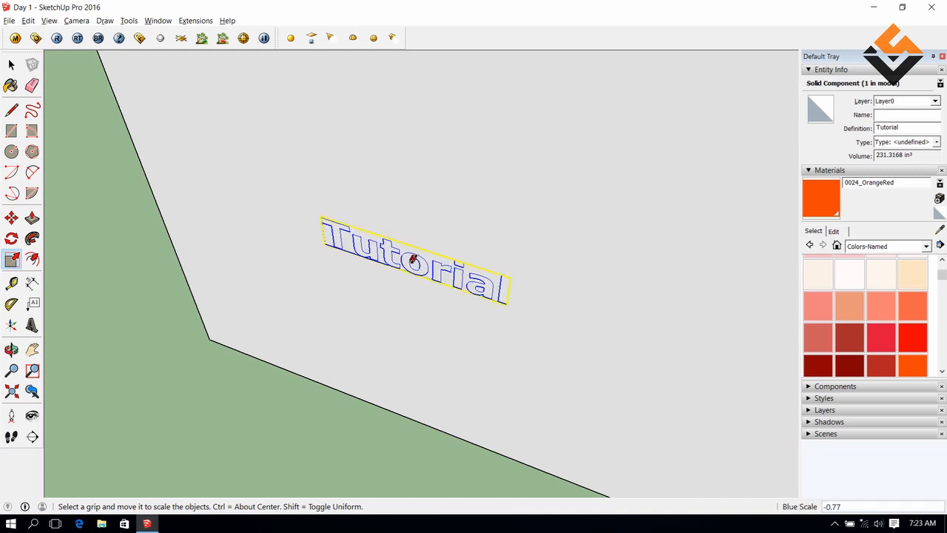
pyautogui.press('Escape')
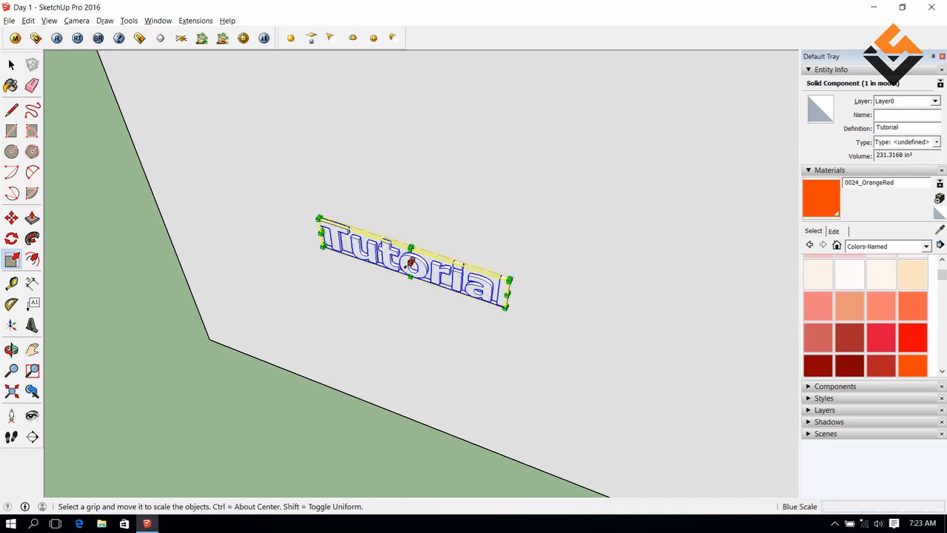
# Stretch the "Tutorial" letters outward from the box face, scale the text up uniformly about its center, and deselect it
pyautogui.moveTo(411, 262); pyautogui.dragTo(397, 289)
pyautogui.moveTo(400, 289); pyautogui.dragTo(477, 282, button='middle')
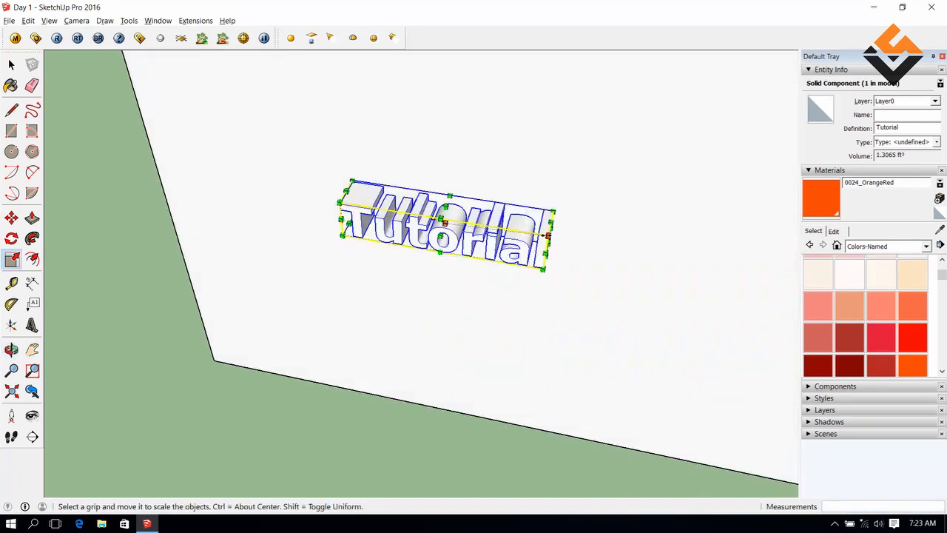
pyautogui.keyDown('ctrl'); pyautogui.moveTo(548, 235); pyautogui.dragTo(668, 247); pyautogui.keyUp('ctrl')
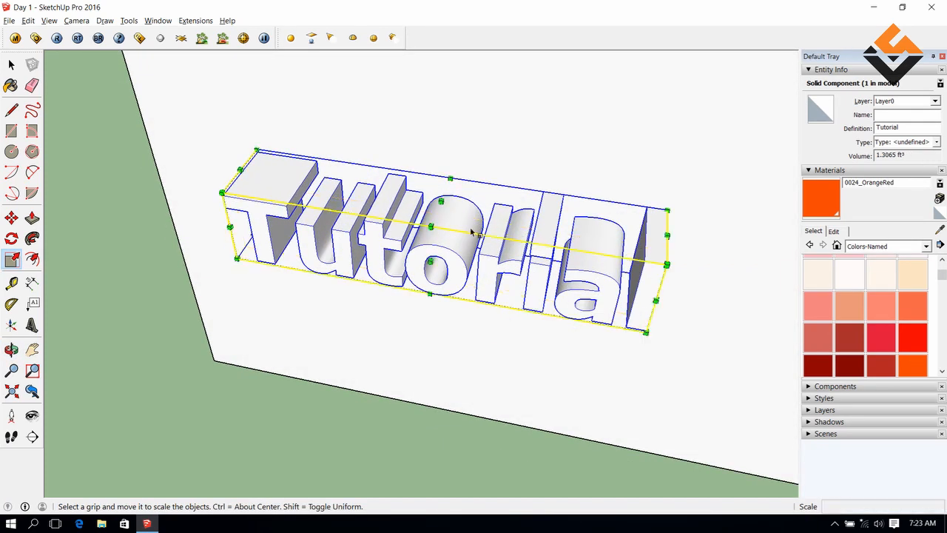
pyautogui.scroll(-4, 471, 232)
pyautogui.moveTo(472, 231); pyautogui.dragTo(491, 211, button='middle')
pyautogui.press('space')
pyautogui.hotkey('ctrl', 't')
pyautogui.scroll(-3, 503, 236)
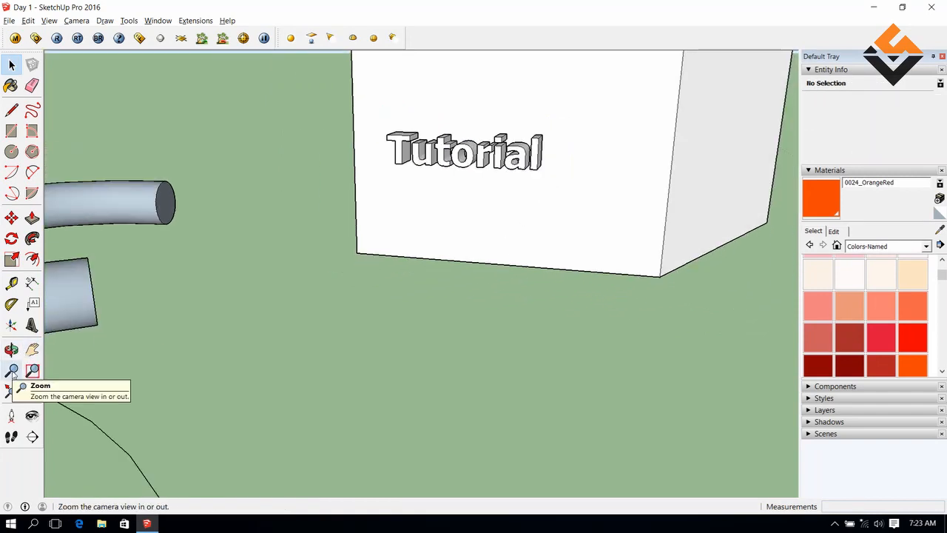
# Zoom out slightly from the box with the Zoom tool
pyautogui.click(12, 373)
pyautogui.moveTo(254, 345); pyautogui.dragTo(255, 348)
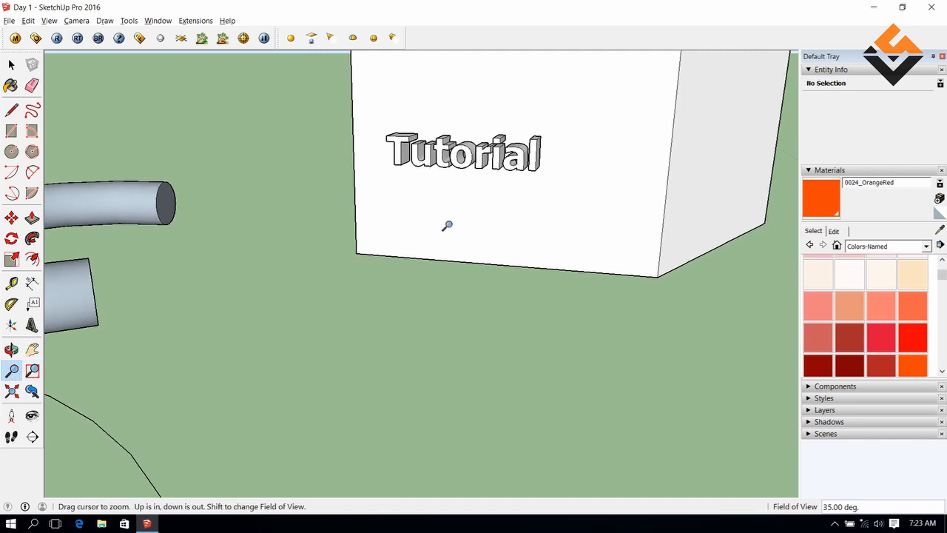
pyautogui.moveTo(447, 226)
pyautogui.mouseDown()
pyautogui.moveTo(444, 139)
pyautogui.moveTo(449, 392)
pyautogui.mouseUp()
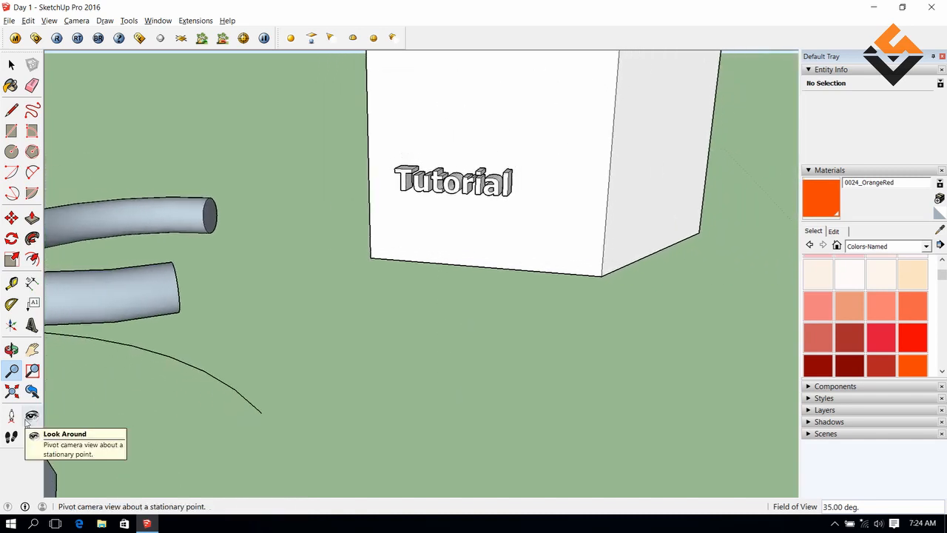
# Turn the camera about its standing point with Look Around, bringing the whole box with the red top into view
pyautogui.click(26, 420)
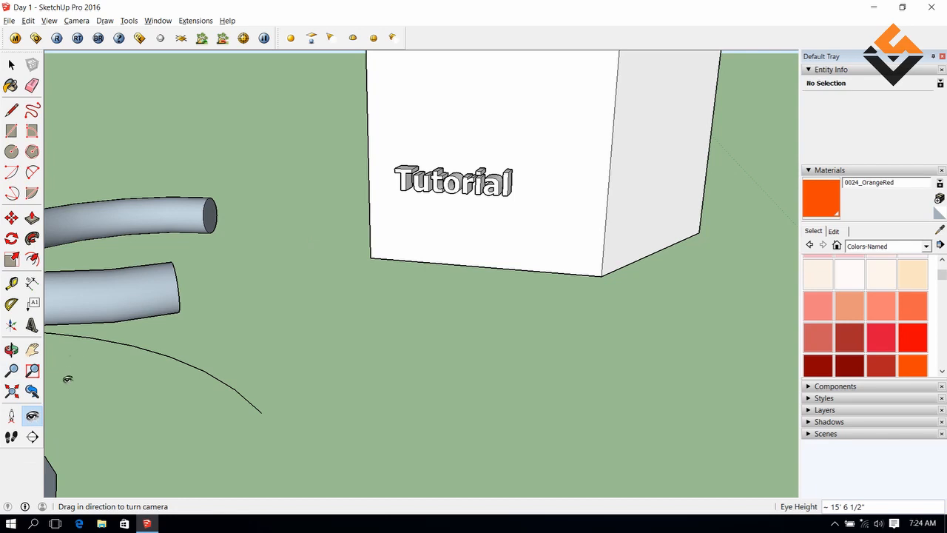
pyautogui.moveTo(268, 206); pyautogui.dragTo(769, 243)
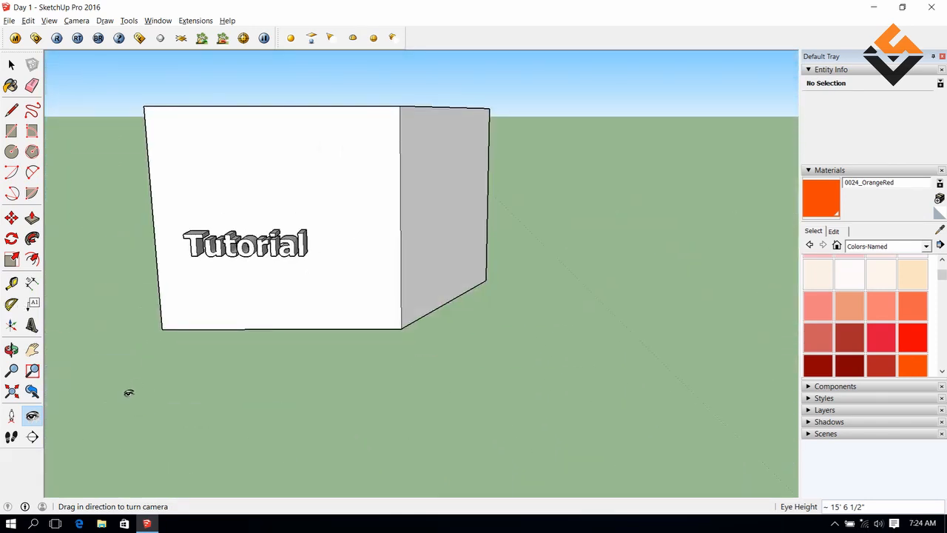
pyautogui.scroll(-5, 121, 395)
pyautogui.moveTo(169, 368); pyautogui.dragTo(147, 394, button='middle')
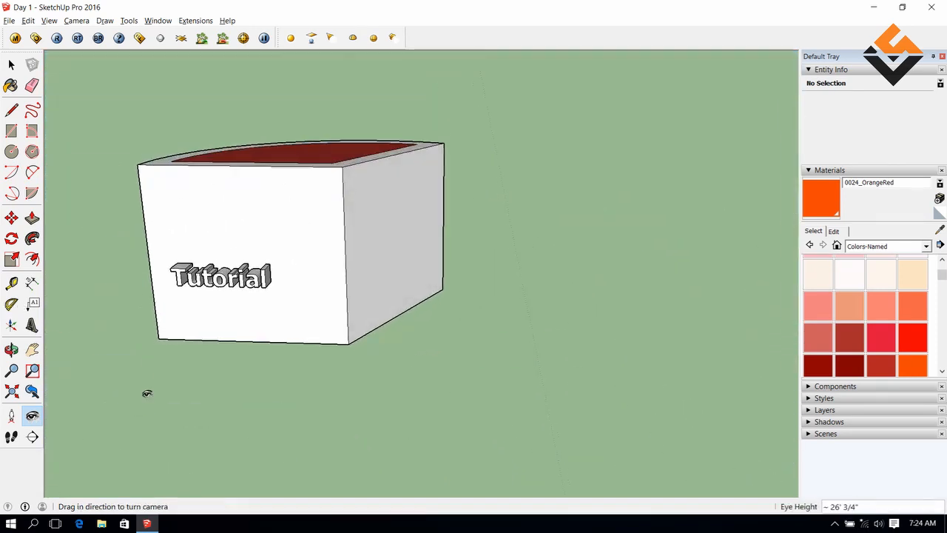
pyautogui.scroll(-1, 50, 368)
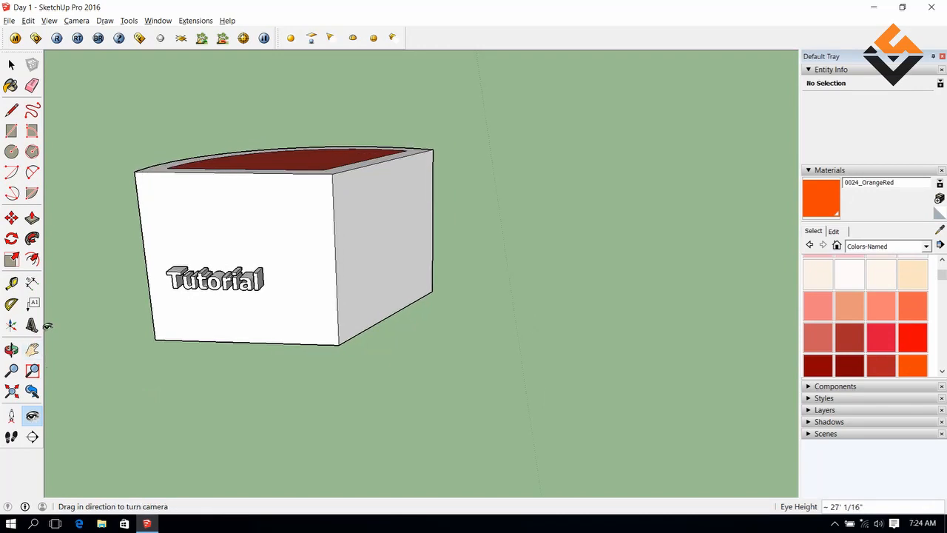
pyautogui.scroll(-1, 47, 326)
# Pan across the model around the box with the Pan tool and view its red top from a higher angle
pyautogui.click(33, 350)
pyautogui.moveTo(98, 318); pyautogui.dragTo(161, 323)
pyautogui.scroll(-1, 165, 320)
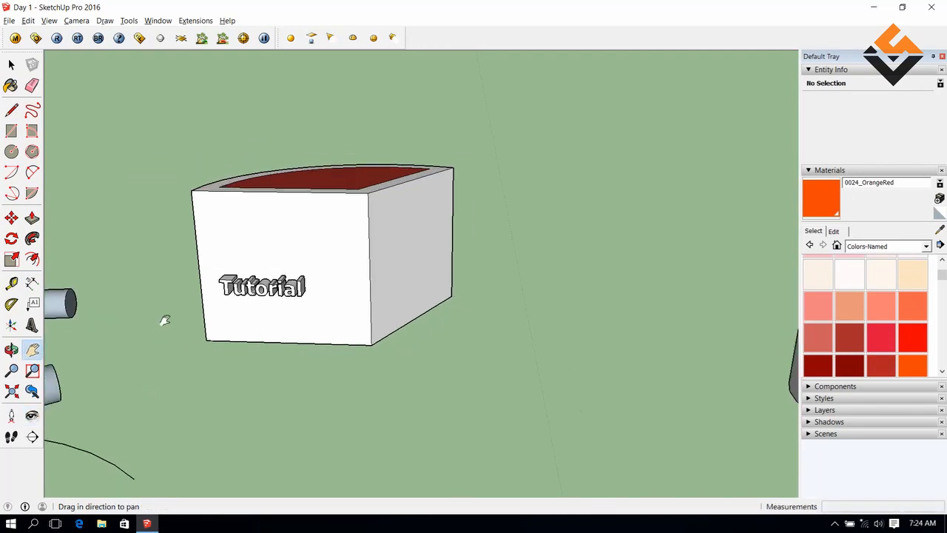
pyautogui.moveTo(361, 284); pyautogui.dragTo(416, 323)
pyautogui.scroll(-1, 372, 300)
pyautogui.moveTo(373, 299); pyautogui.dragTo(299, 337, button='middle')
pyautogui.scroll(2, 334, 301)
pyautogui.scroll(1, 305, 261)
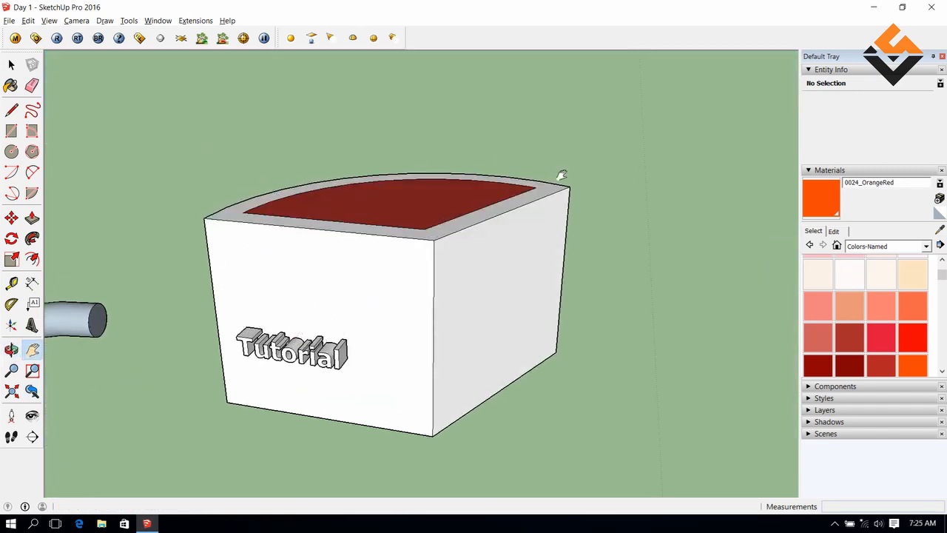
# Frame the box with its "Tutorial" face and right side visible and save this view as a new scene
pyautogui.moveTo(436, 266); pyautogui.dragTo(425, 273, button='middle')
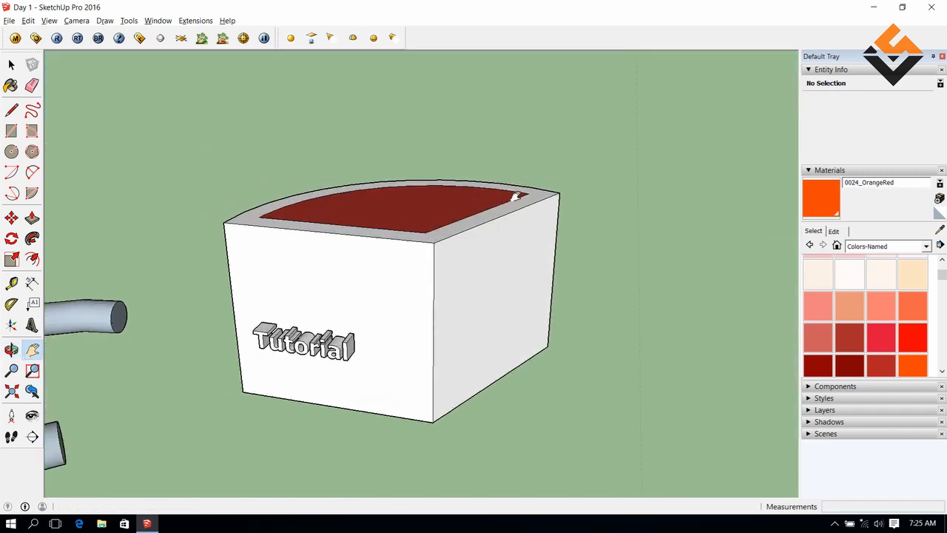
pyautogui.moveTo(426, 374); pyautogui.dragTo(429, 340, button='middle')
pyautogui.scroll(1, 427, 341)
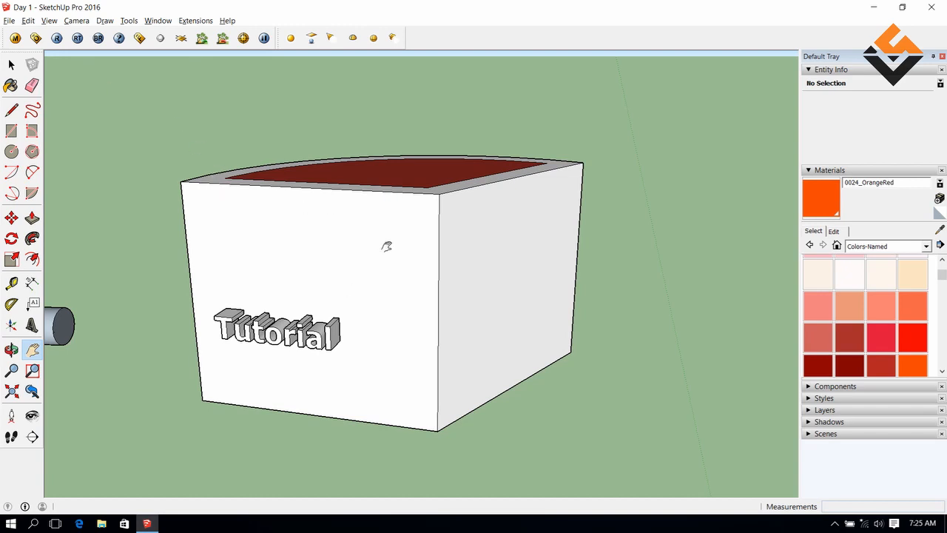
pyautogui.moveTo(492, 258); pyautogui.dragTo(525, 263)
pyautogui.moveTo(525, 260); pyautogui.dragTo(484, 236, button='middle')
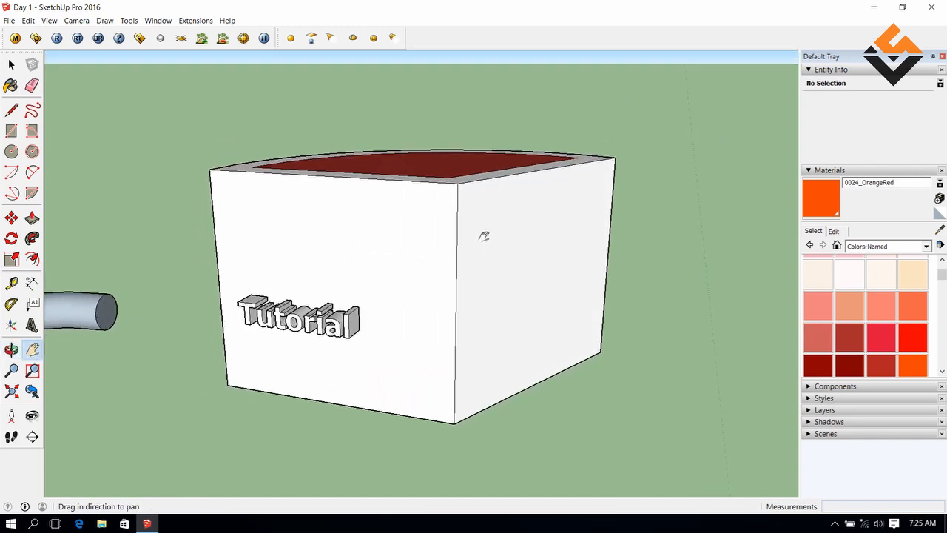
pyautogui.click(49, 21)
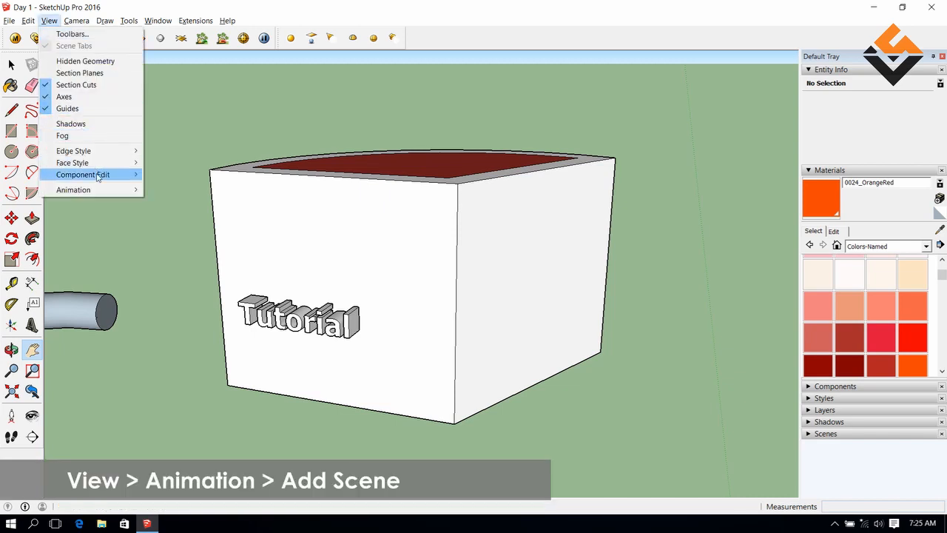
pyautogui.moveTo(111, 189)
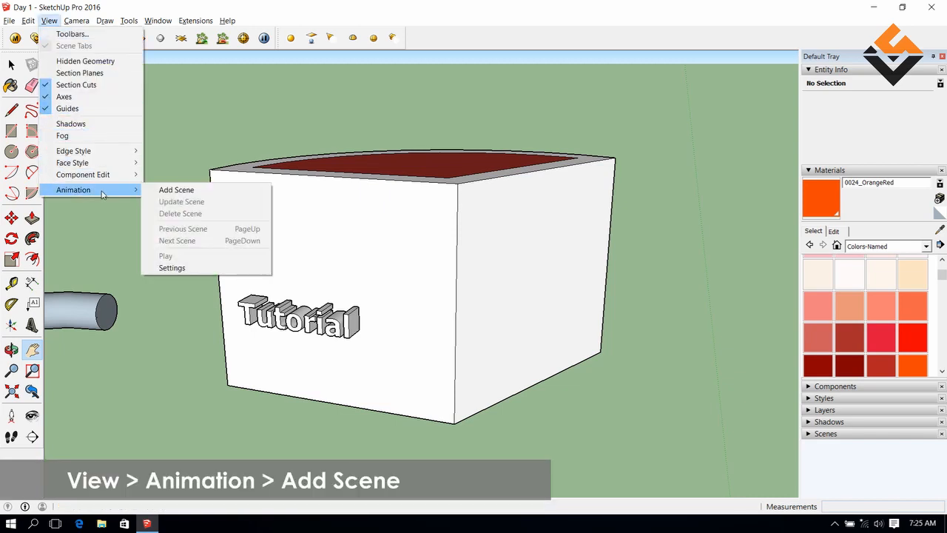
pyautogui.click(177, 190)
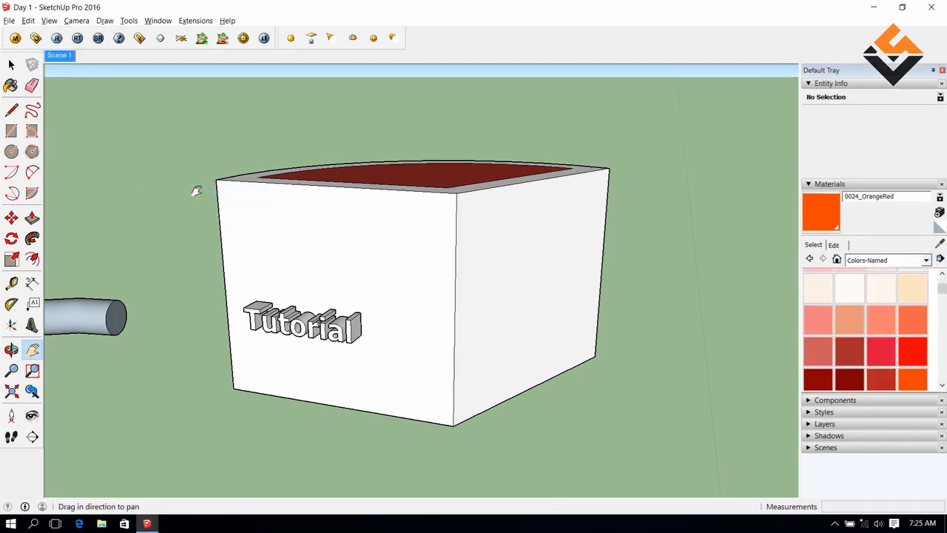
# Move the view to the row of cubes and return to the saved Scene 1 view
pyautogui.moveTo(275, 171); pyautogui.dragTo(560, 220, button='middle')
pyautogui.scroll(3, 591, 248)
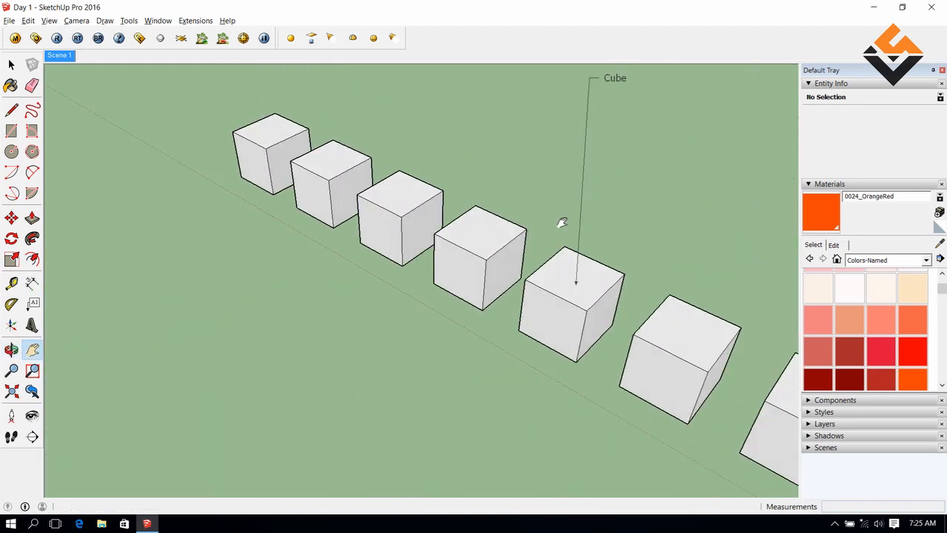
pyautogui.click(61, 57)
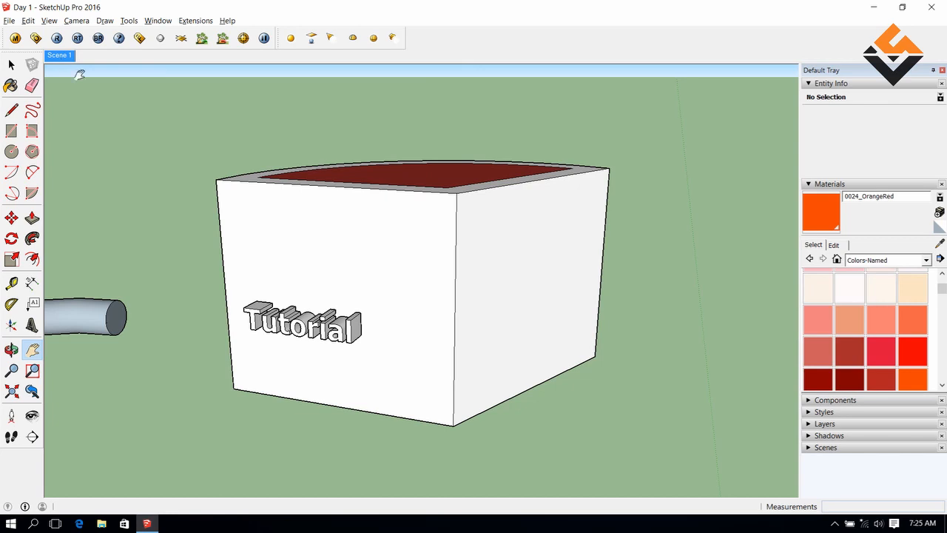
# Bring all the sample shapes into view and view them in Two-Point Perspective, panning across the model
pyautogui.click(76, 21)
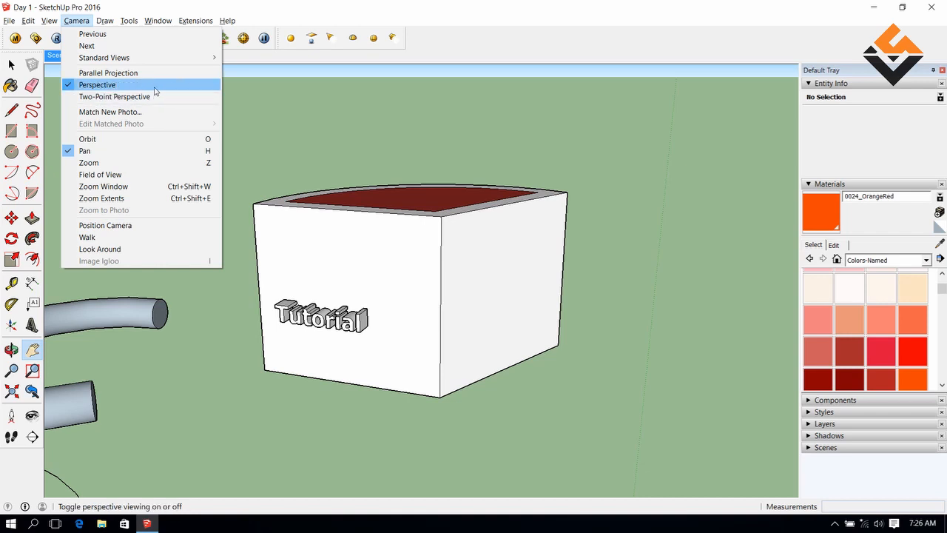
pyautogui.click(304, 95)
pyautogui.moveTo(304, 95); pyautogui.dragTo(340, 136, button='middle')
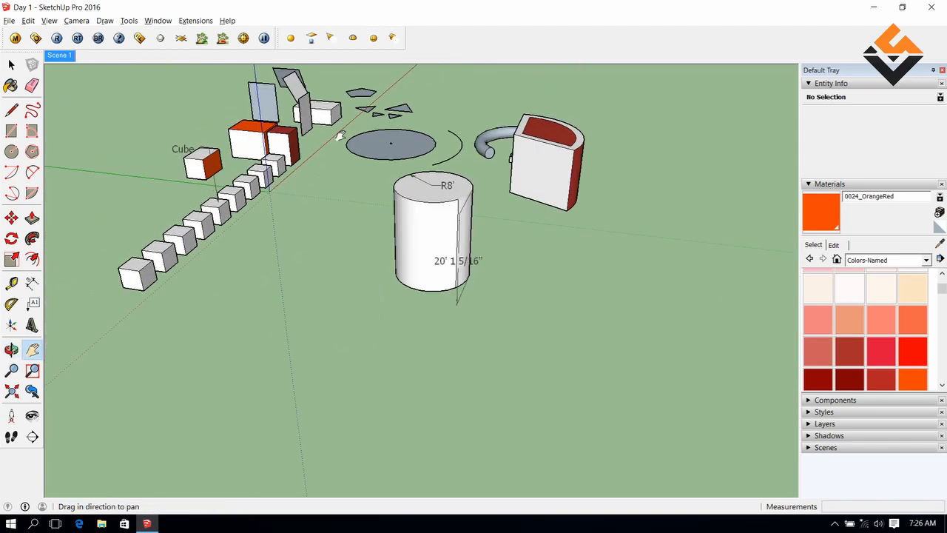
pyautogui.scroll(5, 341, 136)
pyautogui.click(77, 20)
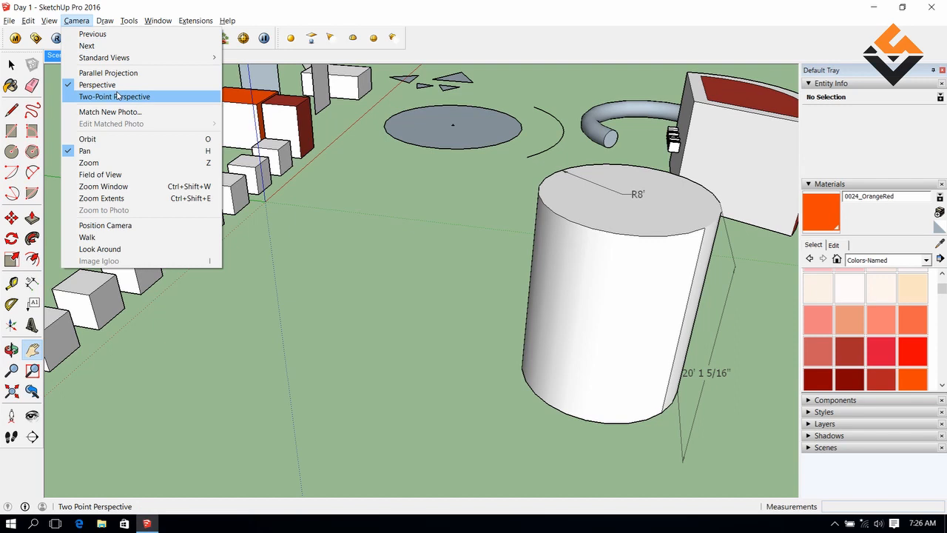
pyautogui.click(115, 96)
pyautogui.moveTo(303, 146); pyautogui.dragTo(349, 227)
# Switch the camera to Parallel Projection and examine the cubes, cylinder and box from several angles
pyautogui.click(76, 21)
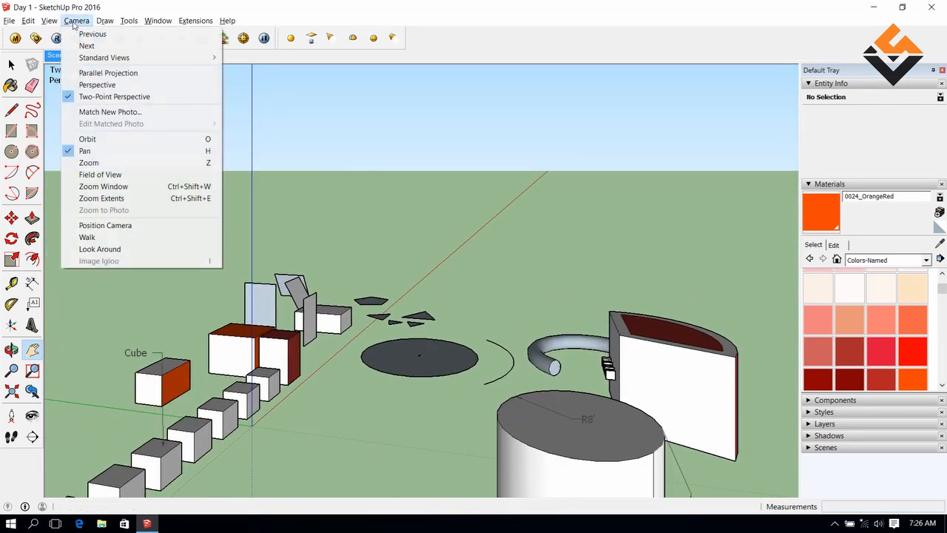
pyautogui.click(85, 71)
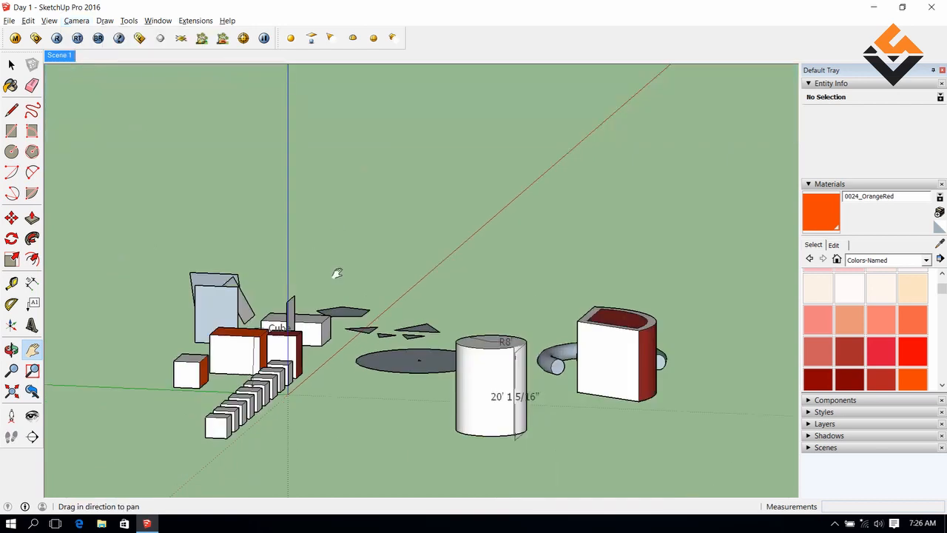
pyautogui.moveTo(371, 291); pyautogui.dragTo(484, 275)
pyautogui.press('o')
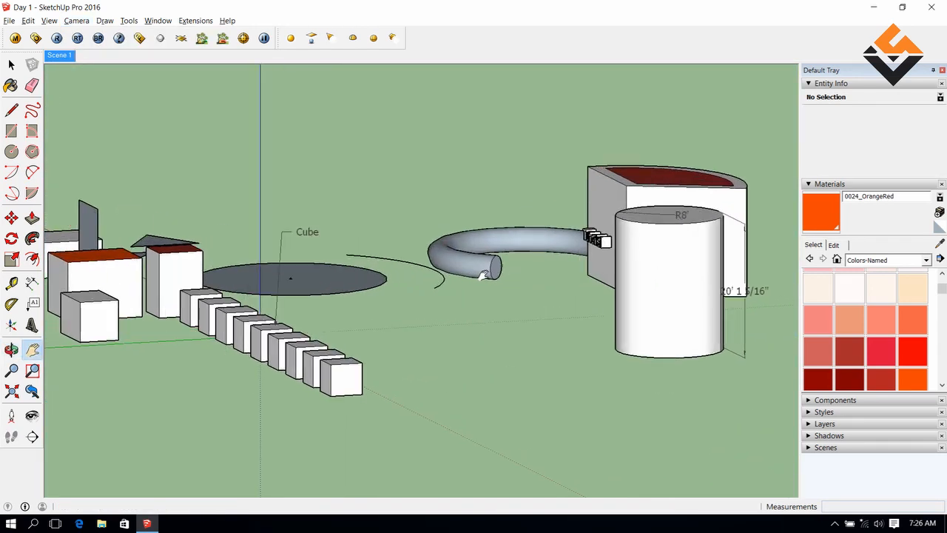
pyautogui.moveTo(205, 169); pyautogui.dragTo(314, 244)
pyautogui.moveTo(314, 244); pyautogui.dragTo(347, 231, button='middle')
pyautogui.scroll(-4, 244, 176)
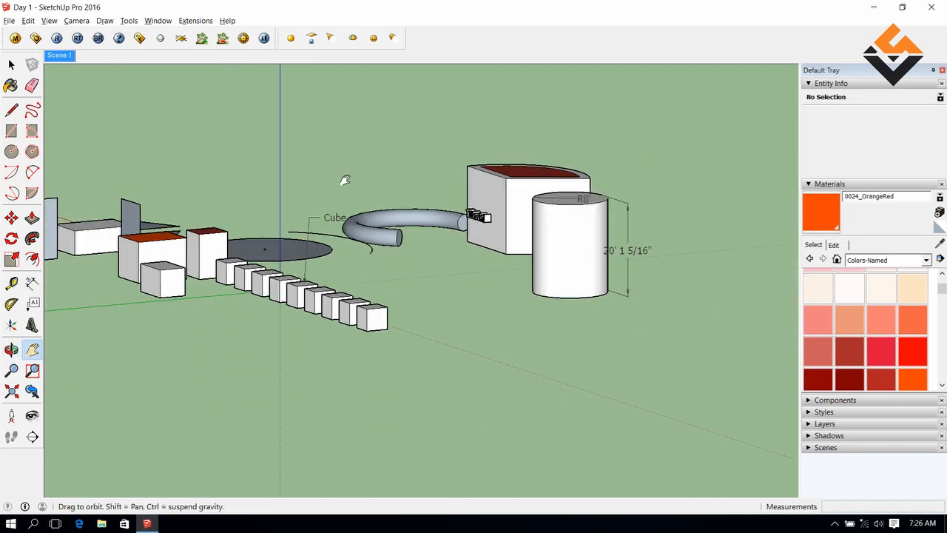
pyautogui.moveTo(344, 179); pyautogui.dragTo(347, 221, button='middle')
pyautogui.scroll(1, 346, 221)
pyautogui.scroll(2, 346, 221)
pyautogui.moveTo(346, 216); pyautogui.dragTo(349, 189)
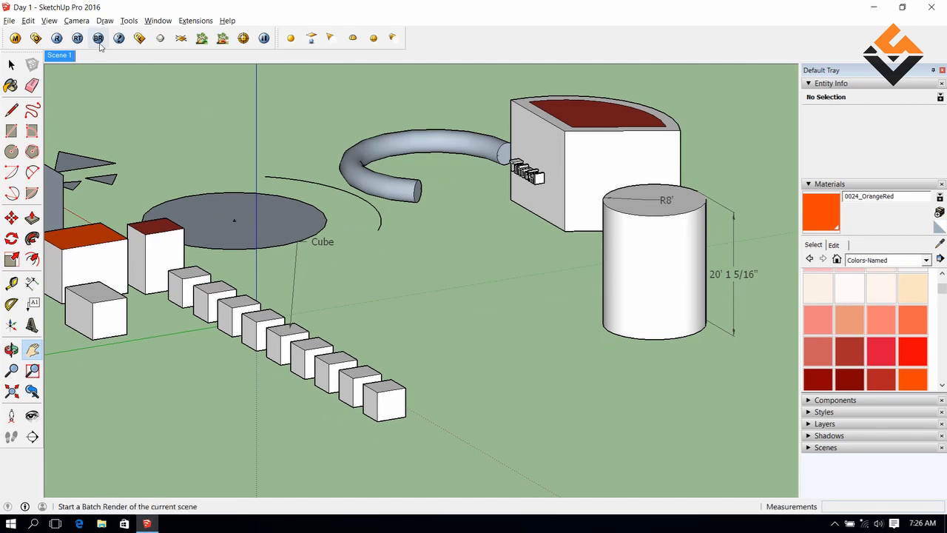
# Set the camera back to Perspective and orbit to view the model from above the row of cubes
pyautogui.click(76, 20)
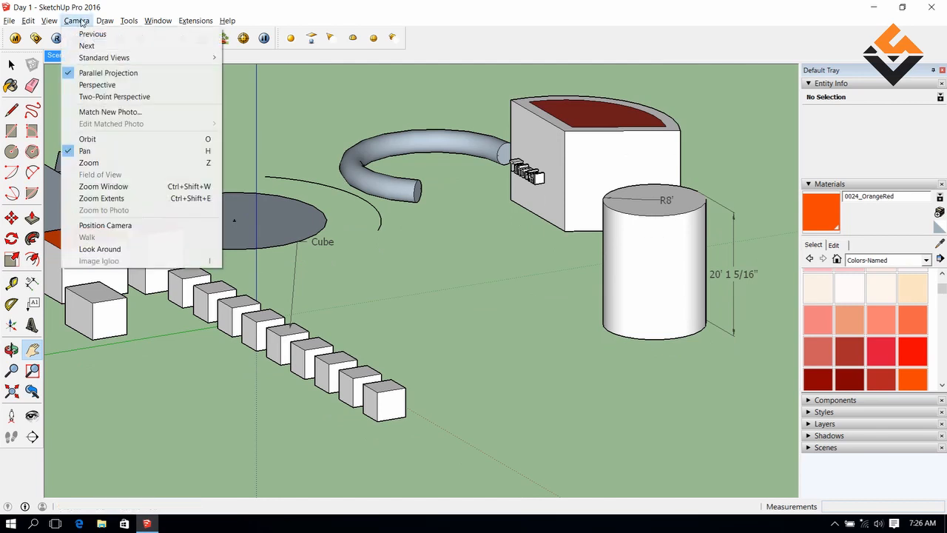
pyautogui.click(98, 85)
pyautogui.moveTo(374, 147); pyautogui.dragTo(436, 194, button='middle')
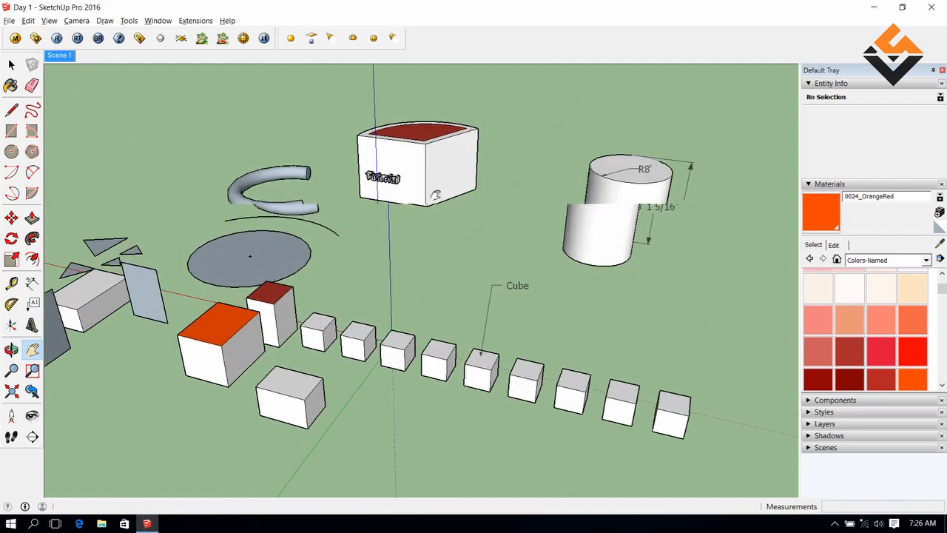
# Show the Shadows toolbar and dock it in the row of toolbars above the model, with the Tutorial box in view
pyautogui.scroll(4, 429, 190)
pyautogui.moveTo(412, 179); pyautogui.dragTo(386, 261)
pyautogui.moveTo(386, 242); pyautogui.dragTo(380, 210, button='middle')
pyautogui.scroll(2, 386, 180)
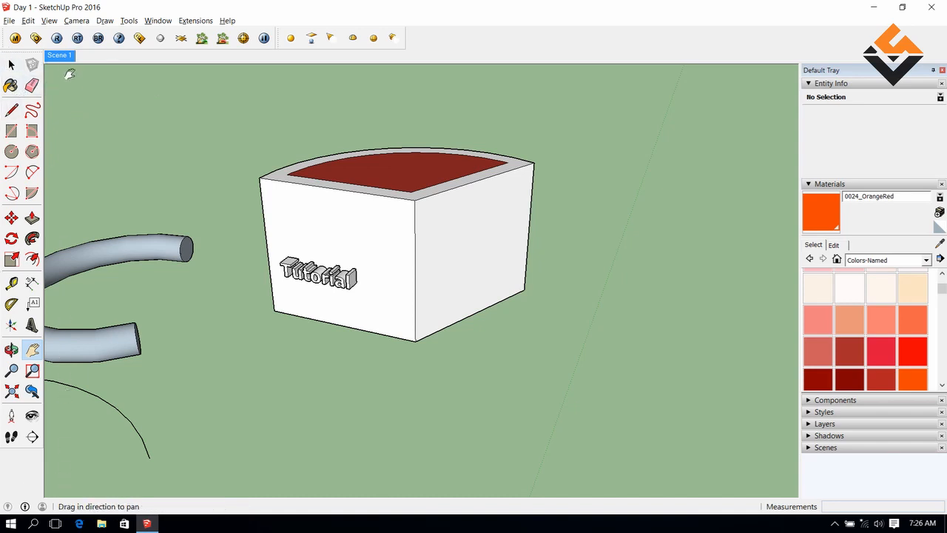
pyautogui.click(53, 21)
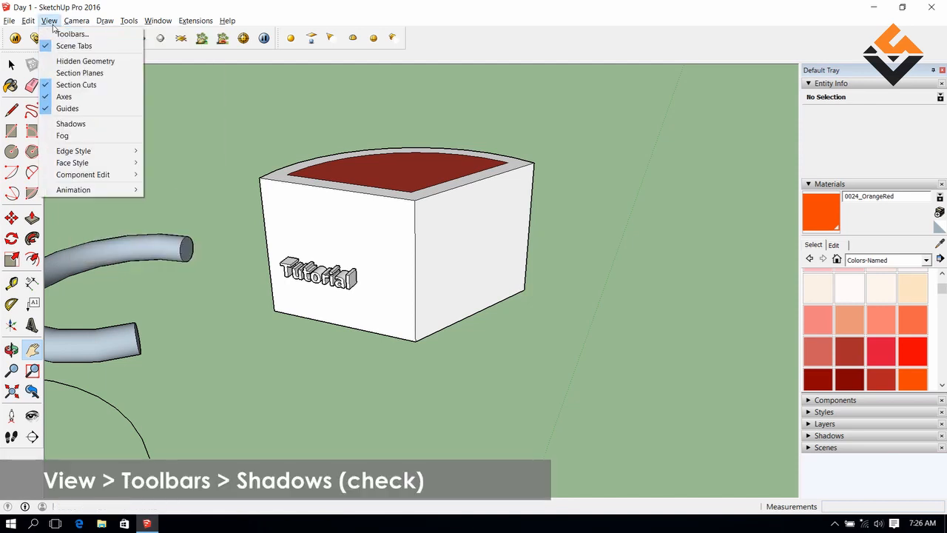
pyautogui.click(71, 34)
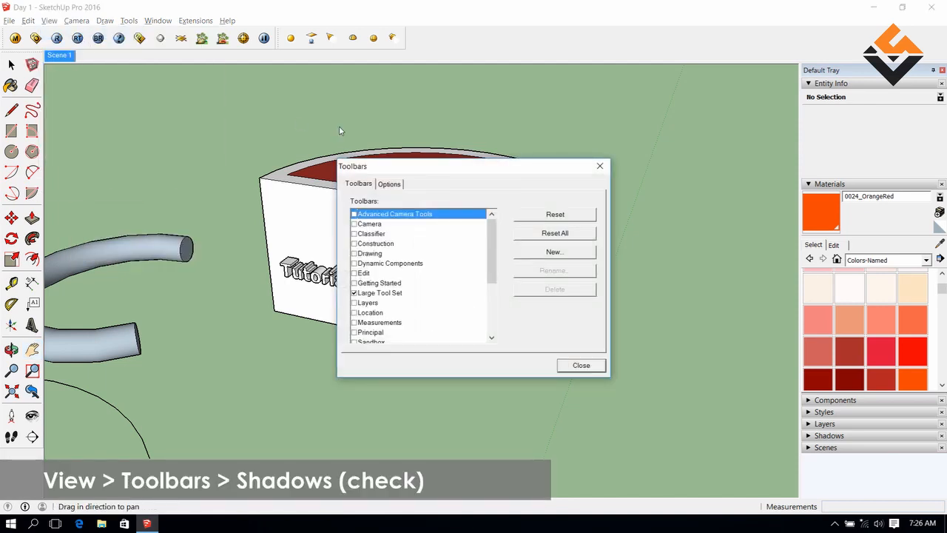
pyautogui.moveTo(490, 264); pyautogui.dragTo(490, 295)
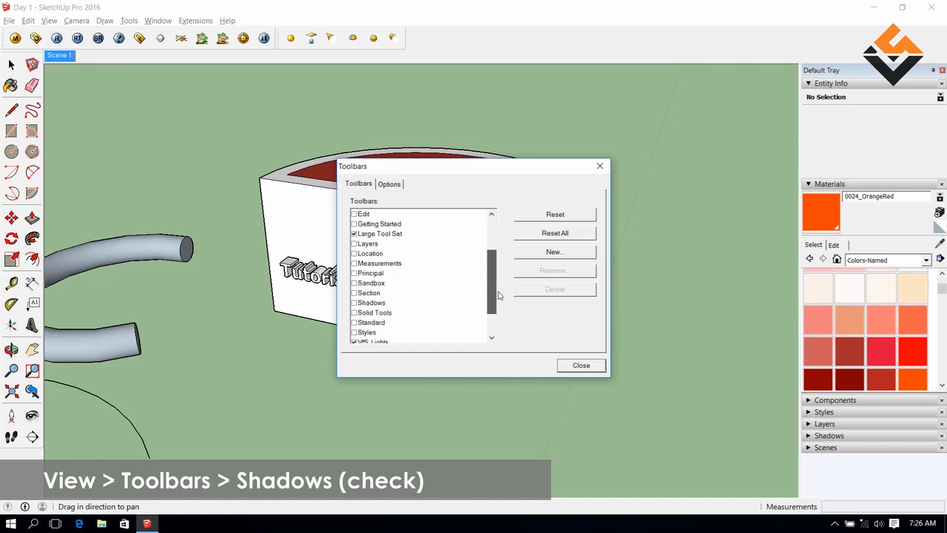
pyautogui.click(354, 304)
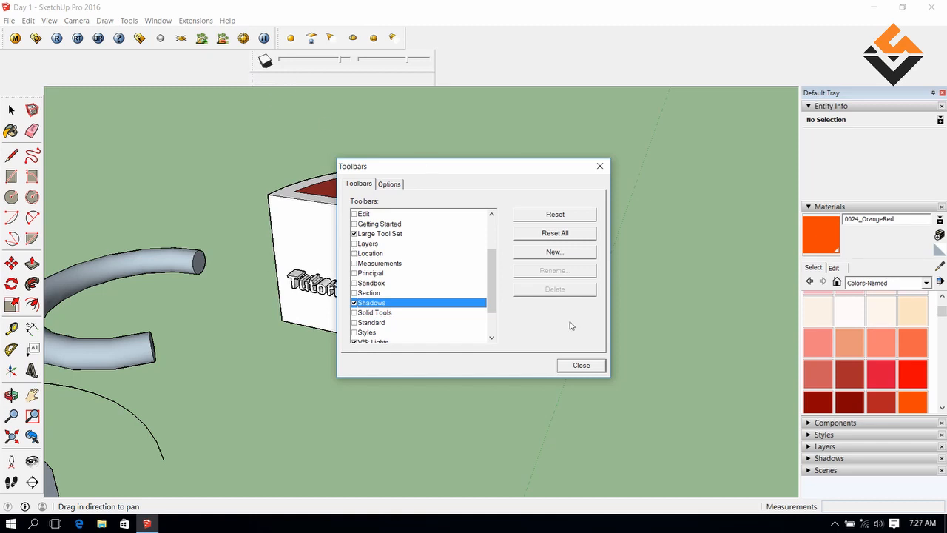
pyautogui.click(580, 365)
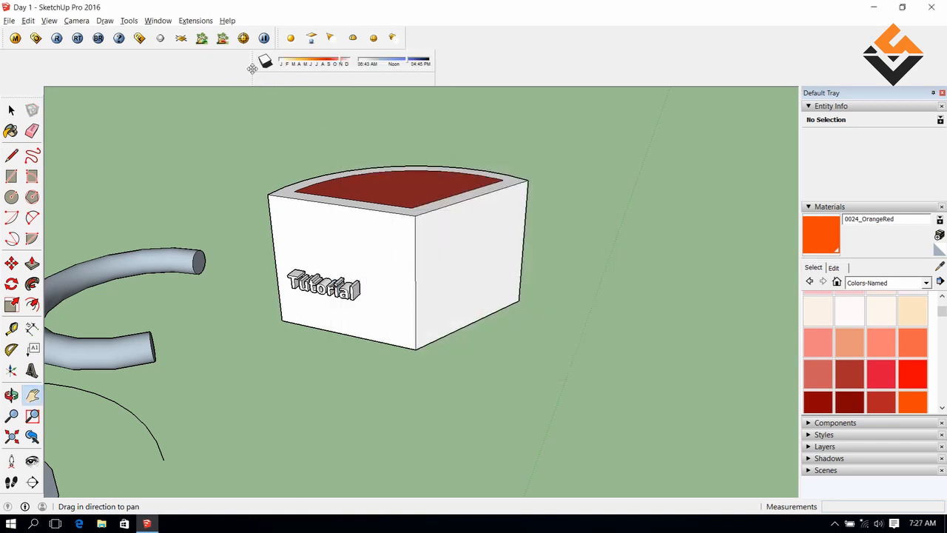
pyautogui.moveTo(252, 68)
pyautogui.mouseDown()
pyautogui.moveTo(418, 66)
pyautogui.moveTo(421, 34)
pyautogui.moveTo(405, 34)
pyautogui.mouseUp()
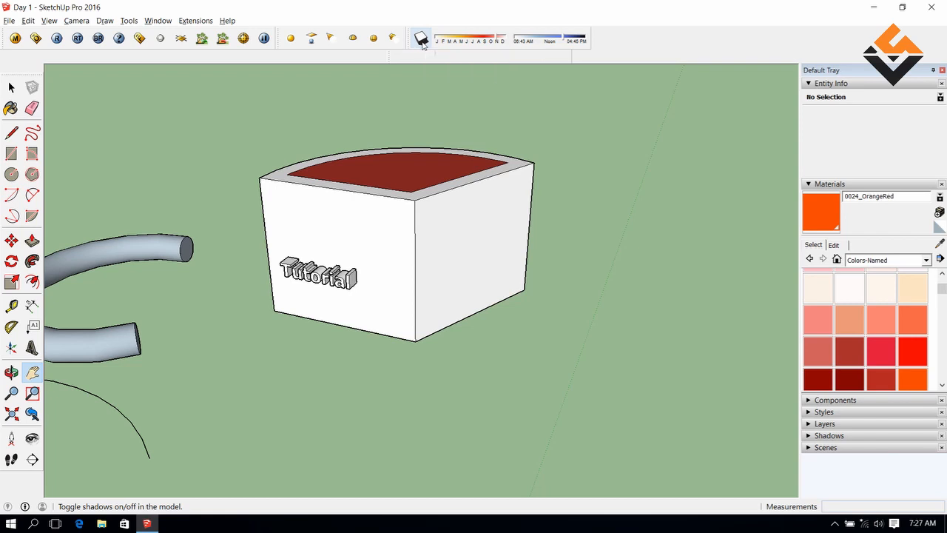
# Turn on shadows in the model and view the shadows cast by the Tutorial box and the curved tube
pyautogui.click(421, 39)
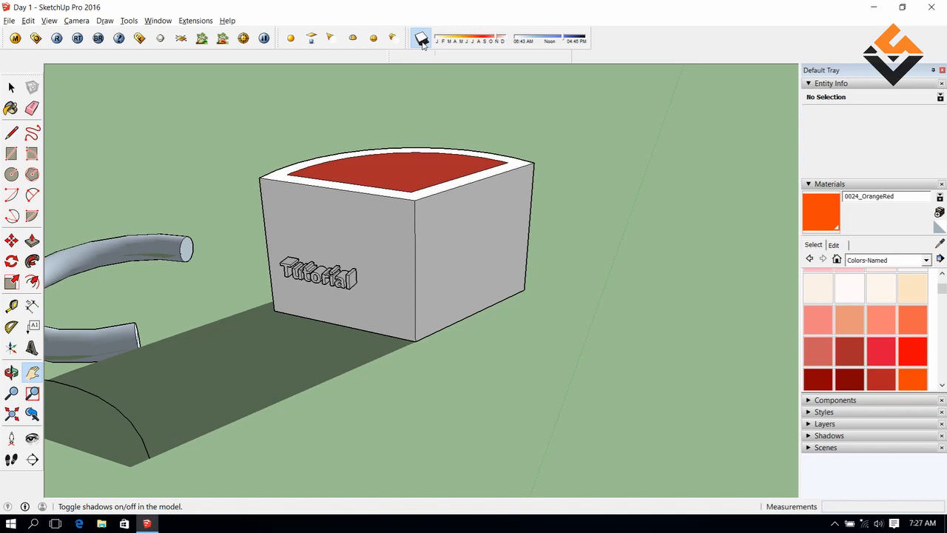
pyautogui.scroll(-2, 355, 269)
pyautogui.moveTo(407, 298); pyautogui.dragTo(597, 328, button='middle')
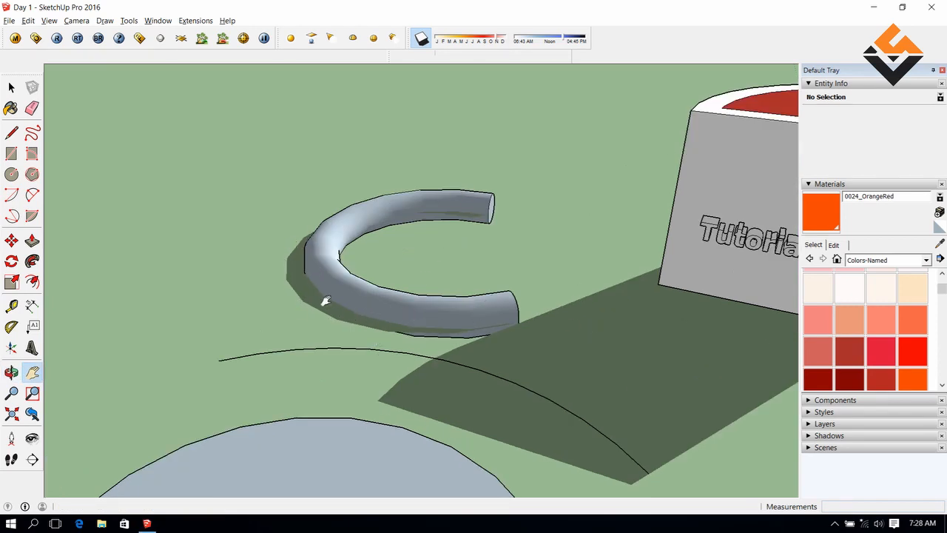
# Move the entire curved tube about 4' straight up along the blue axis to lift it off the ground, and deselect it
pyautogui.press('space')
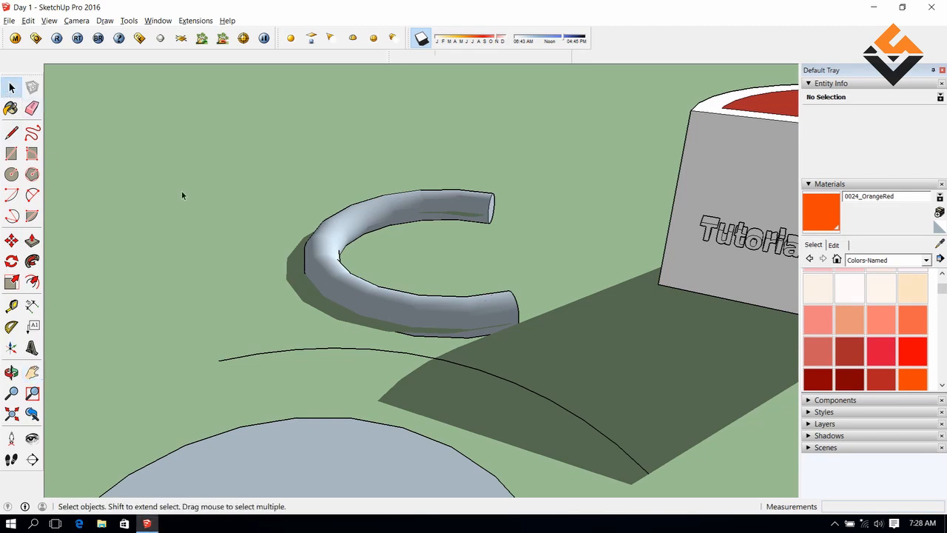
pyautogui.moveTo(323, 252); pyautogui.dragTo(311, 152, button='middle')
pyautogui.scroll(5, 467, 258)
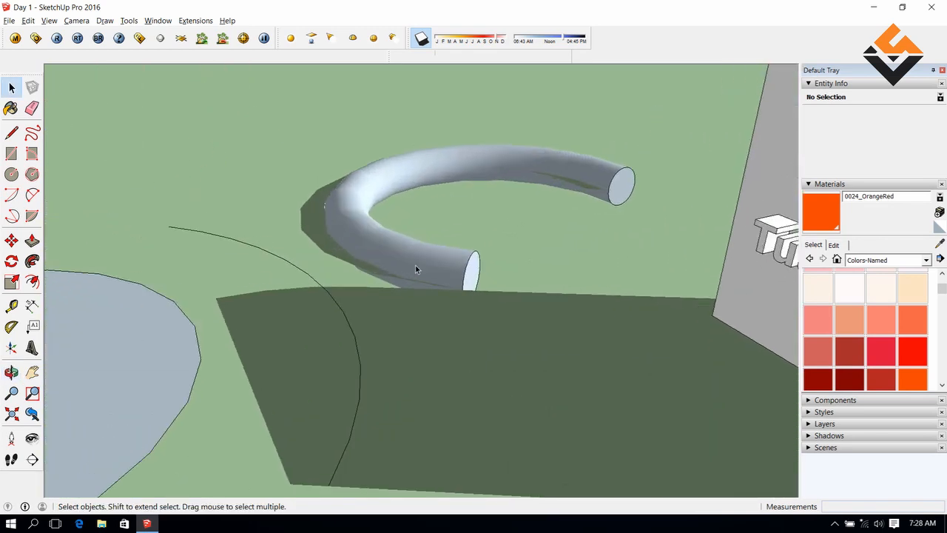
pyautogui.moveTo(415, 265); pyautogui.dragTo(305, 292, button='middle')
pyautogui.scroll(1, 474, 280)
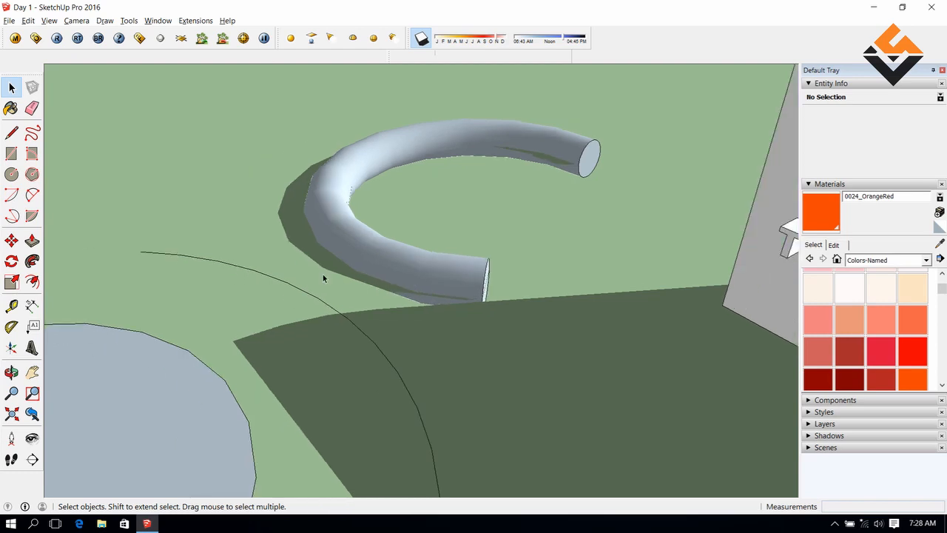
pyautogui.moveTo(370, 280); pyautogui.dragTo(382, 263, button='middle')
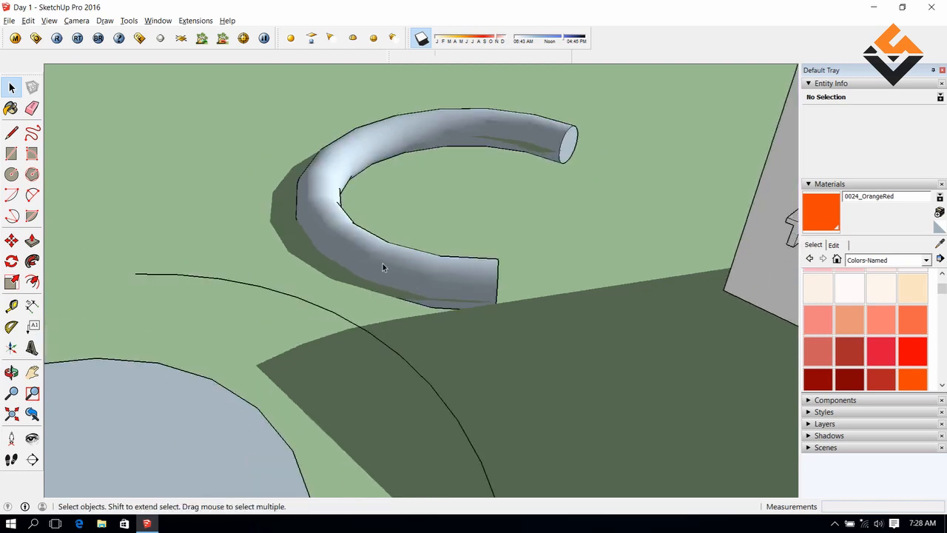
pyautogui.tripleClick(382, 263)
pyautogui.press('m')
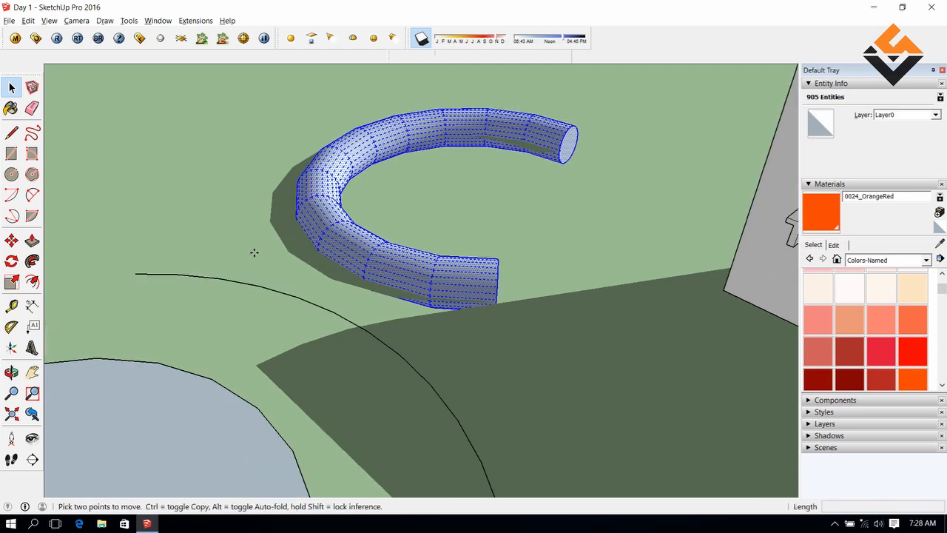
pyautogui.click(254, 252)
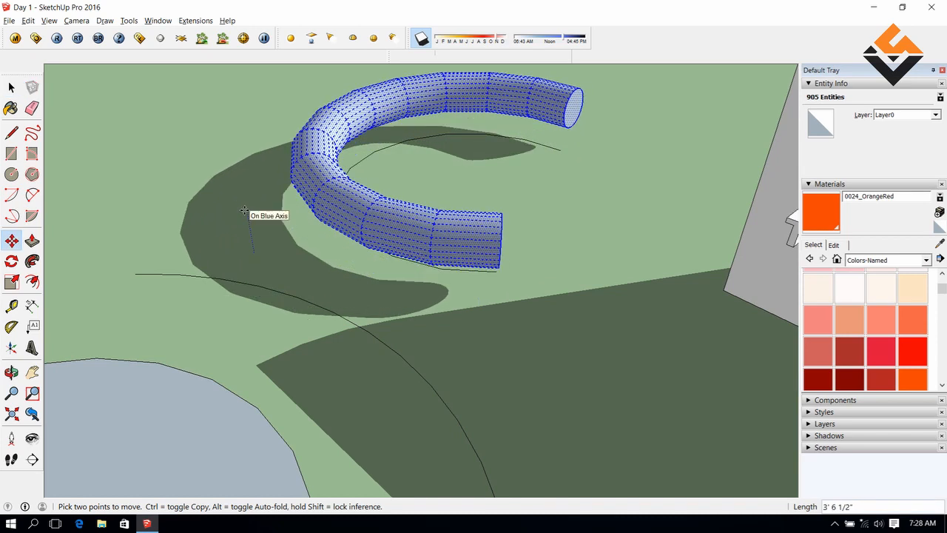
pyautogui.click(244, 204)
pyautogui.press('space')
pyautogui.click(287, 242)
pyautogui.scroll(-1, 288, 244)
pyautogui.moveTo(489, 205); pyautogui.dragTo(528, 185, button='middle')
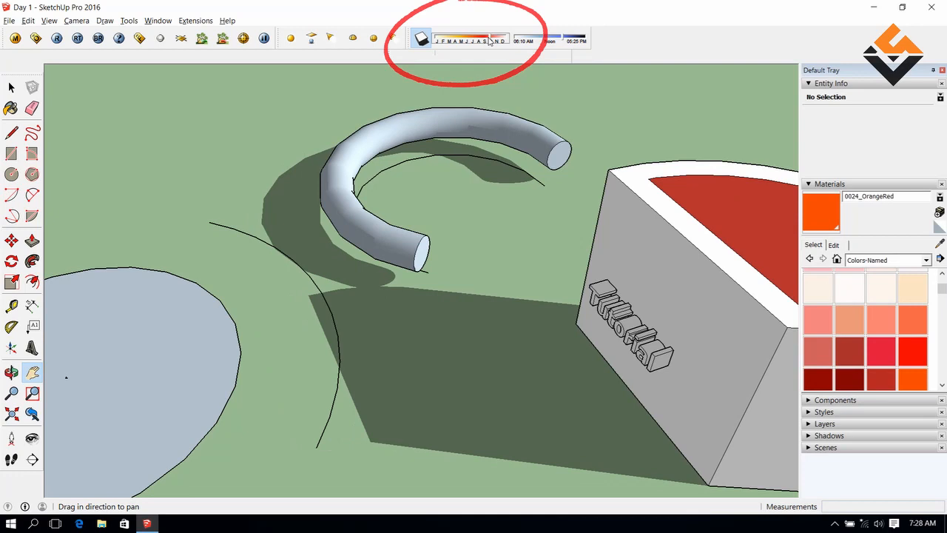
# Shift the shadow date earlier in the year and the time to early afternoon, then turn the shadows off
pyautogui.moveTo(488, 41)
pyautogui.mouseDown()
pyautogui.moveTo(446, 43)
pyautogui.moveTo(484, 41)
pyautogui.mouseUp()
pyautogui.moveTo(561, 38)
pyautogui.mouseDown()
pyautogui.moveTo(519, 44)
pyautogui.moveTo(563, 45)
pyautogui.mouseUp()
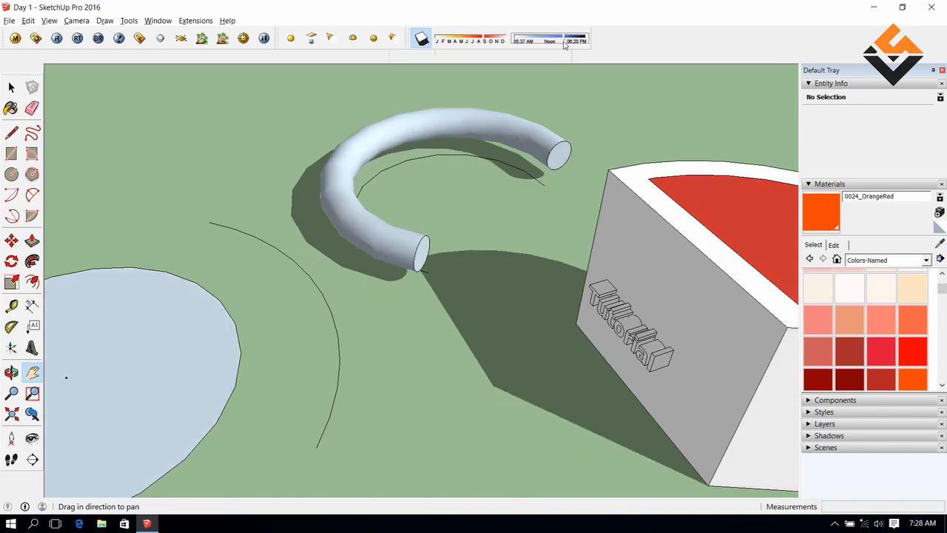
pyautogui.press('o')
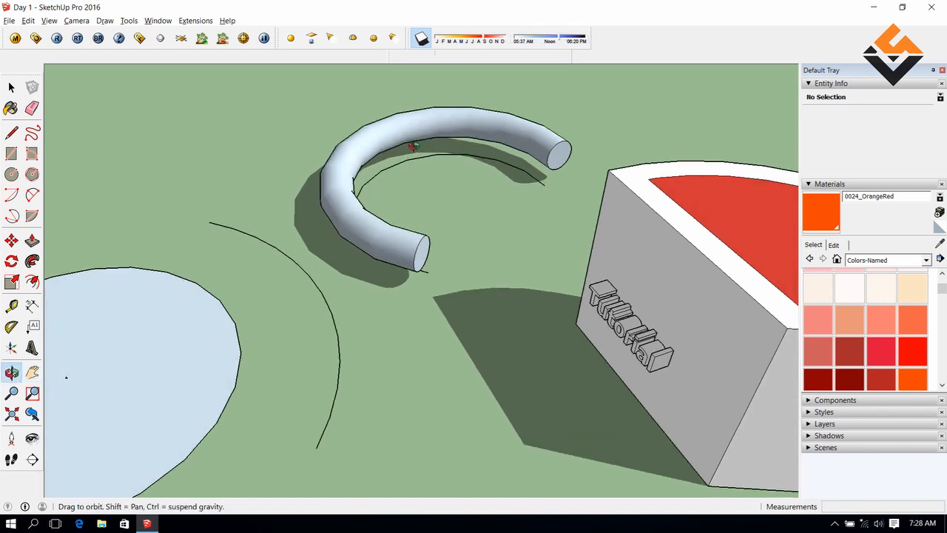
pyautogui.moveTo(315, 154); pyautogui.dragTo(466, 96)
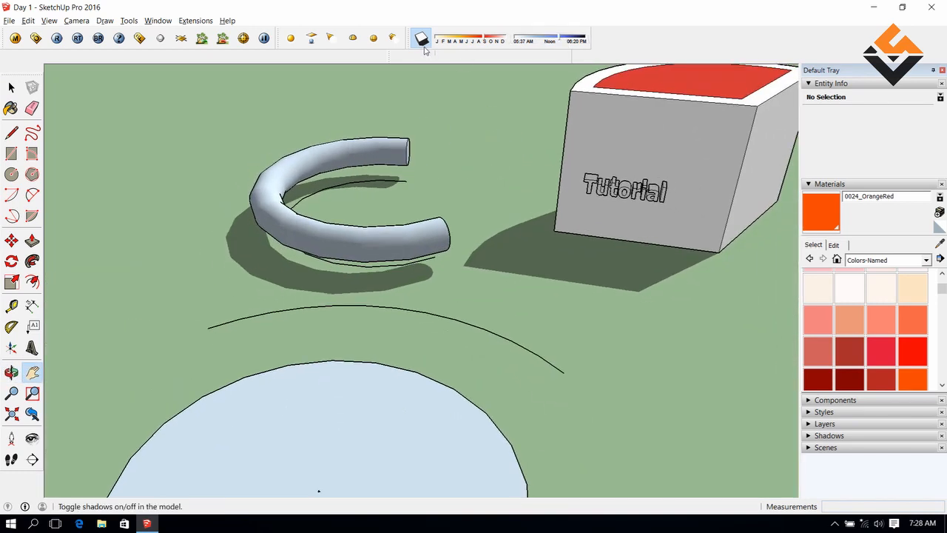
pyautogui.click(422, 45)
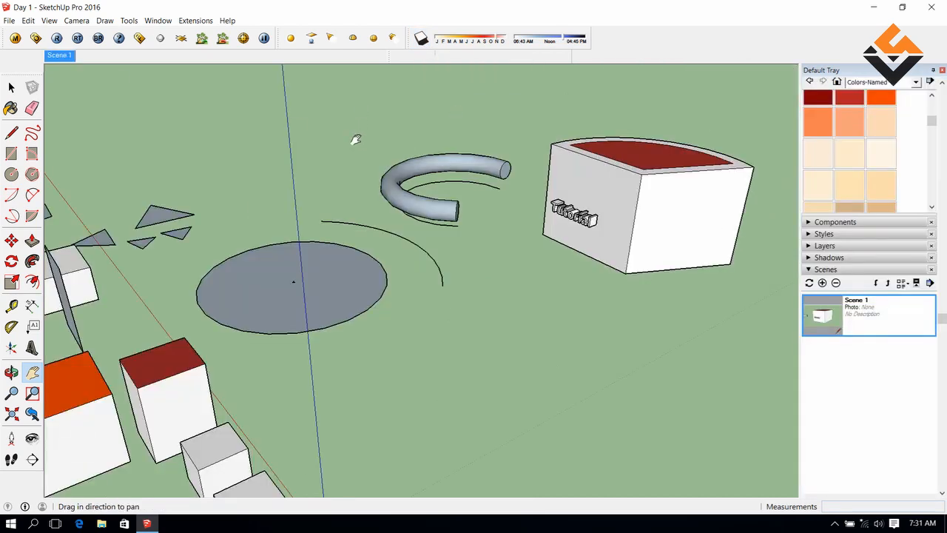
# Save a new scene framing the upright rectangles, the long box and the small flat polygons
pyautogui.moveTo(356, 140); pyautogui.dragTo(505, 150)
pyautogui.moveTo(506, 150); pyautogui.dragTo(236, 177, button='middle')
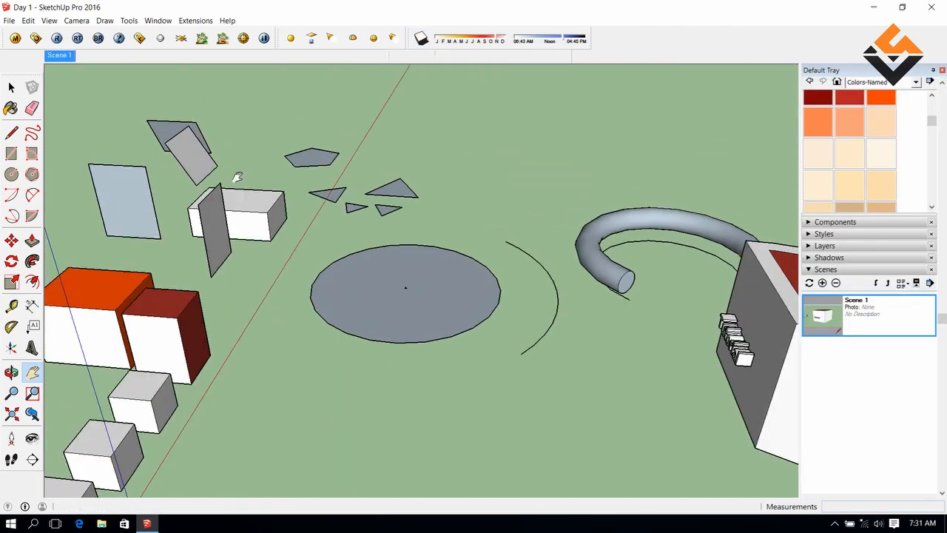
pyautogui.moveTo(237, 177); pyautogui.dragTo(289, 226)
pyautogui.scroll(5, 289, 227)
pyautogui.moveTo(403, 239); pyautogui.dragTo(351, 212, button='middle')
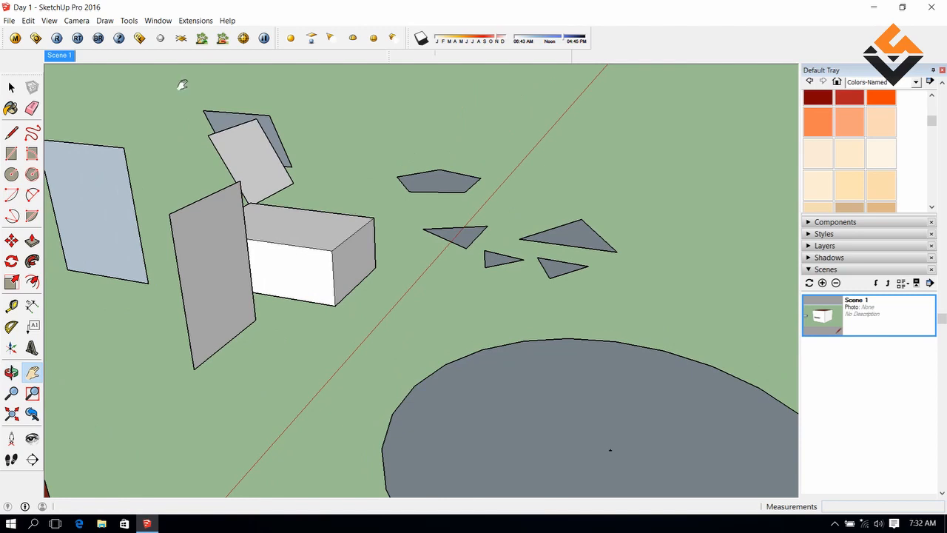
pyautogui.click(49, 21)
pyautogui.moveTo(74, 188)
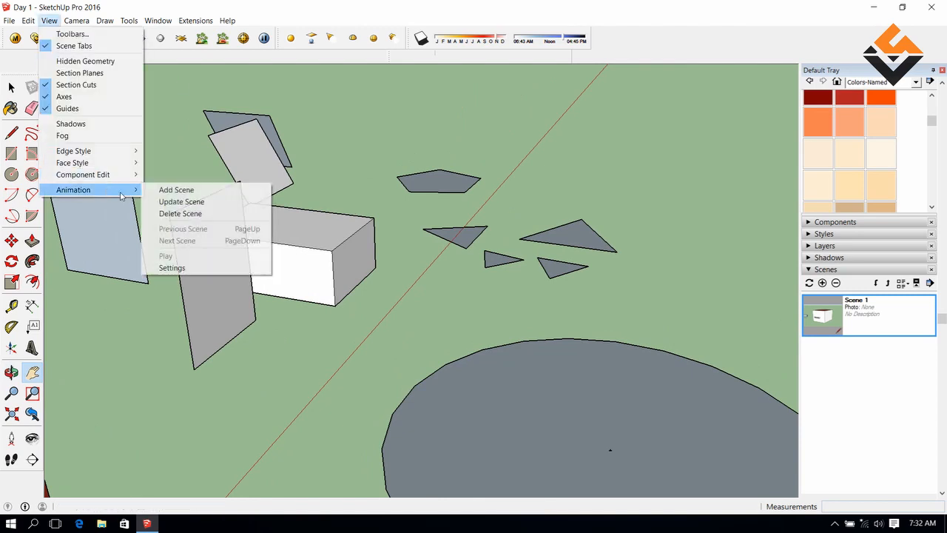
pyautogui.click(176, 189)
# Add a scene showing the orange and red boxes with the upright rectangles behind them
pyautogui.moveTo(416, 195); pyautogui.dragTo(384, 206, button='middle')
pyautogui.scroll(-2, 384, 204)
pyautogui.moveTo(361, 202); pyautogui.dragTo(615, 202)
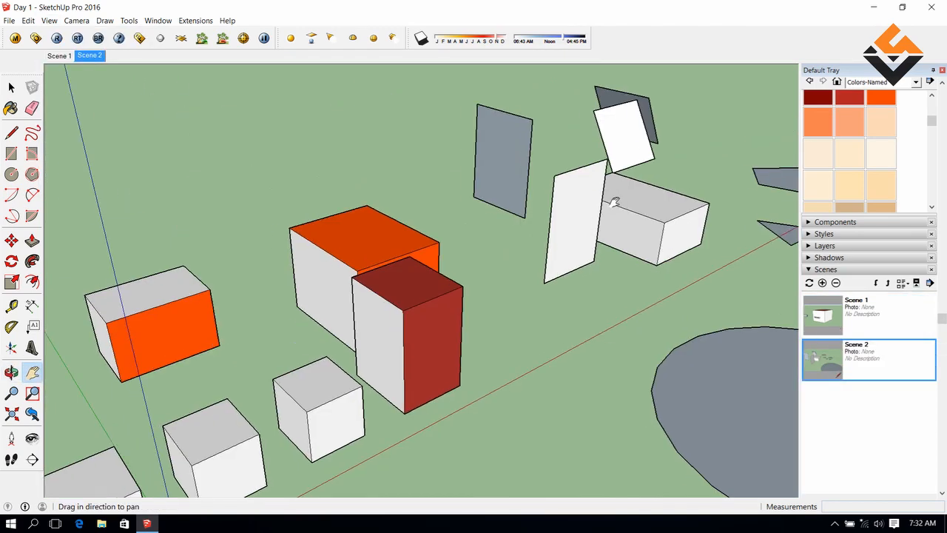
pyautogui.moveTo(615, 202); pyautogui.dragTo(462, 204, button='middle')
pyautogui.scroll(1, 298, 247)
pyautogui.moveTo(348, 249); pyautogui.dragTo(465, 200, button='middle')
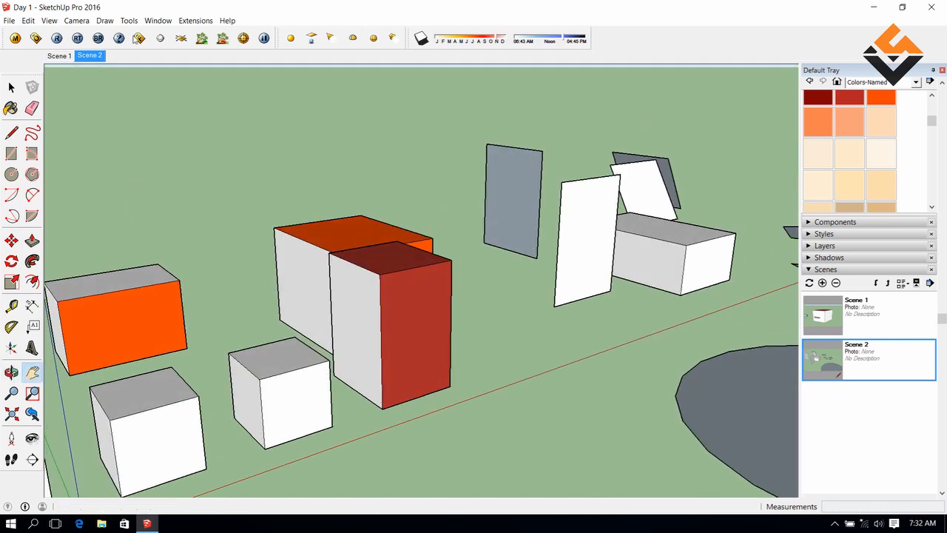
pyautogui.click(49, 21)
pyautogui.moveTo(81, 187)
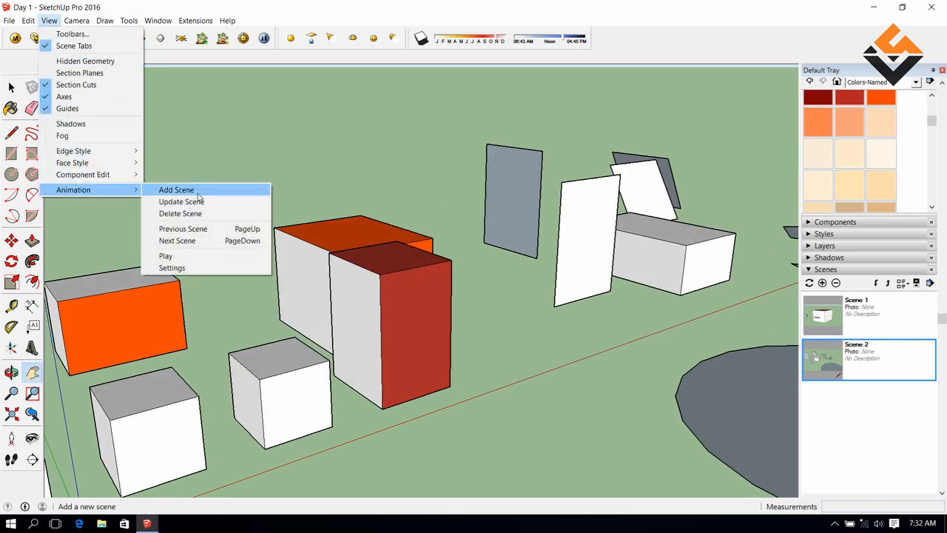
pyautogui.click(181, 187)
# Add another scene looking along the row of white cubes, with the coloured boxes in the background
pyautogui.moveTo(230, 212); pyautogui.dragTo(630, 185)
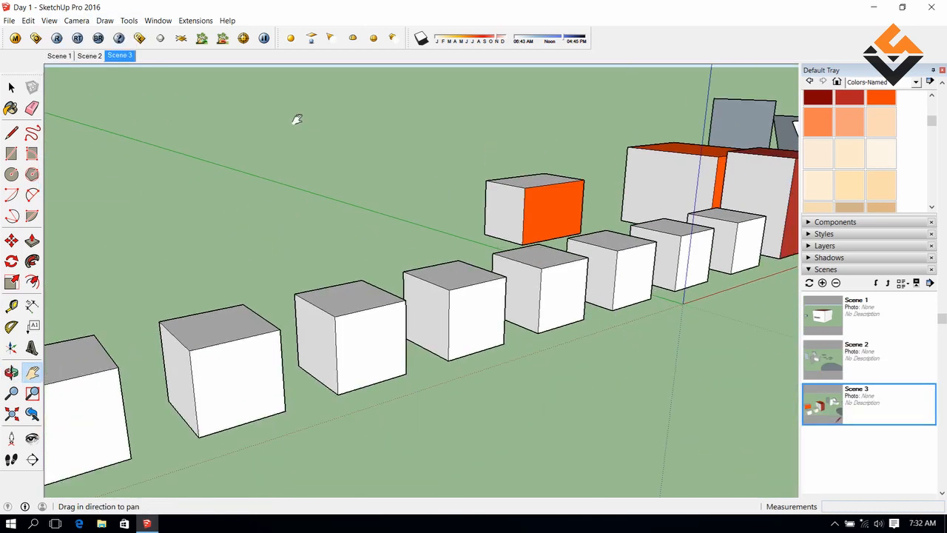
pyautogui.click(49, 21)
pyautogui.click(120, 197)
pyautogui.click(49, 21)
pyautogui.moveTo(111, 189)
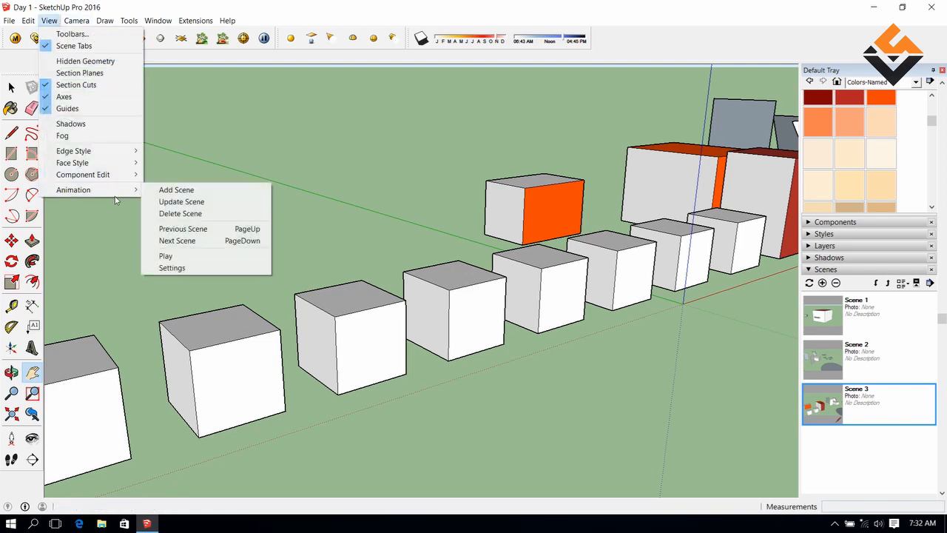
pyautogui.click(154, 191)
# Add a further scene from a low angle at the end of the cube row, with the horizon and sky in view
pyautogui.scroll(-5, 452, 195)
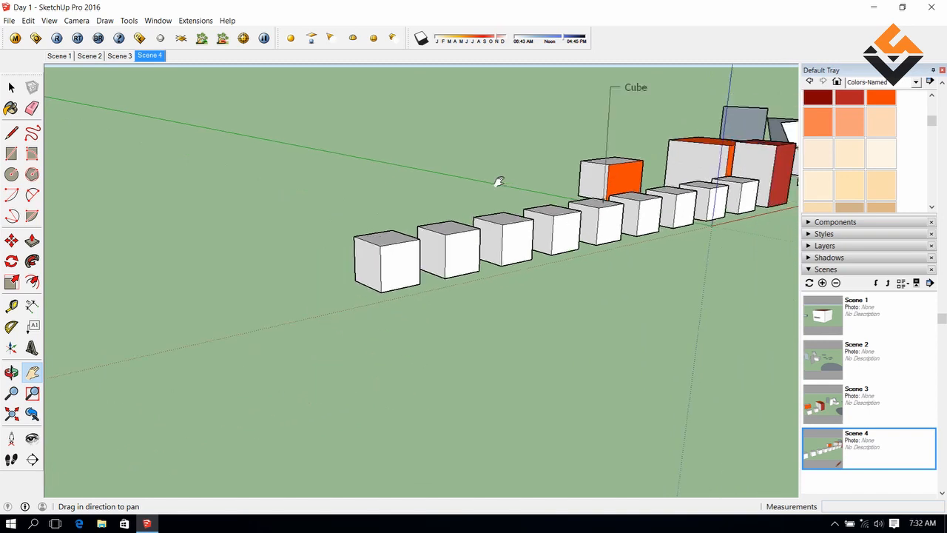
pyautogui.moveTo(469, 243); pyautogui.dragTo(532, 167)
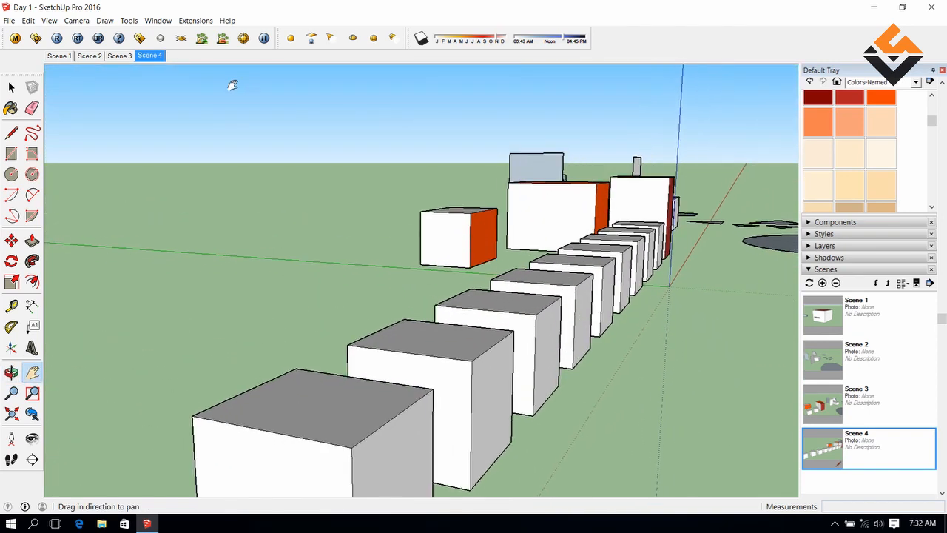
pyautogui.click(49, 20)
pyautogui.moveTo(126, 192)
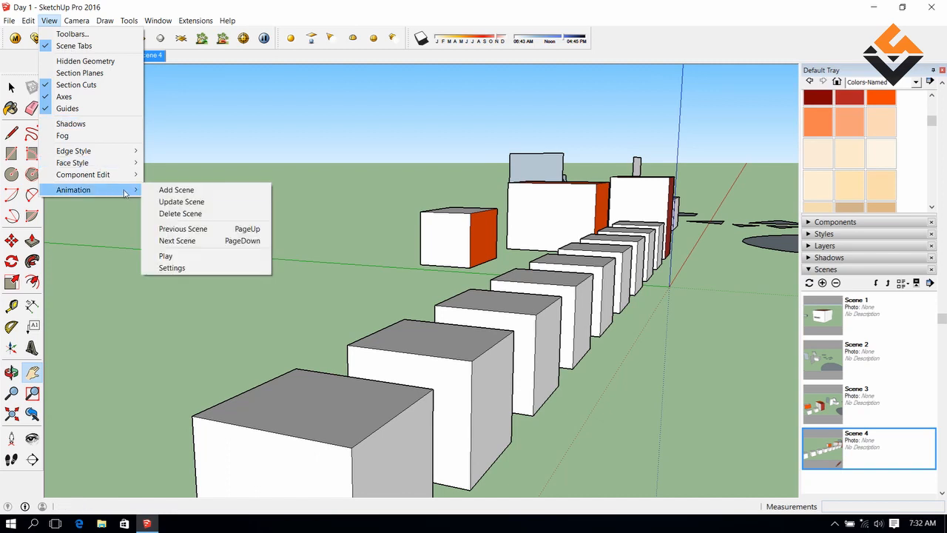
pyautogui.click(176, 190)
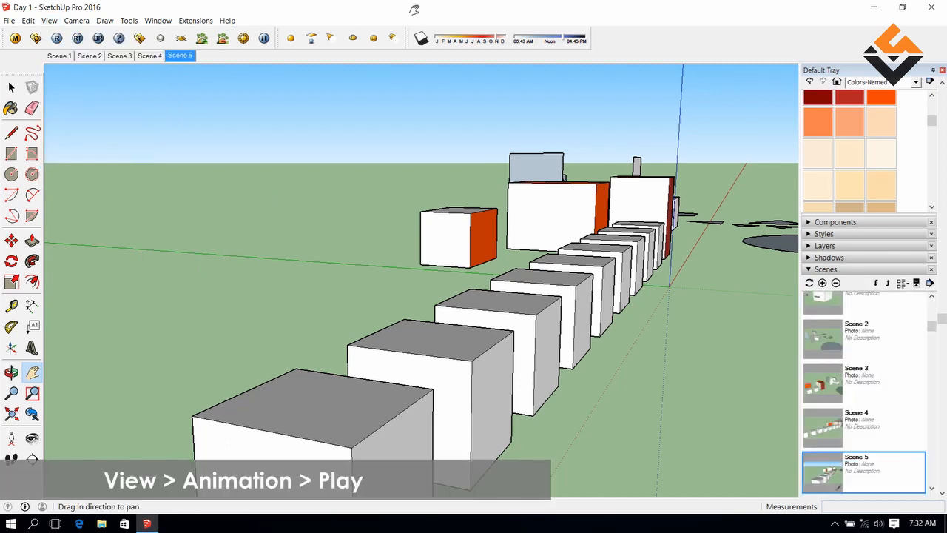
# Play the animation through all saved scenes, then stop it and close the playback controls
pyautogui.click(50, 22)
pyautogui.moveTo(101, 192)
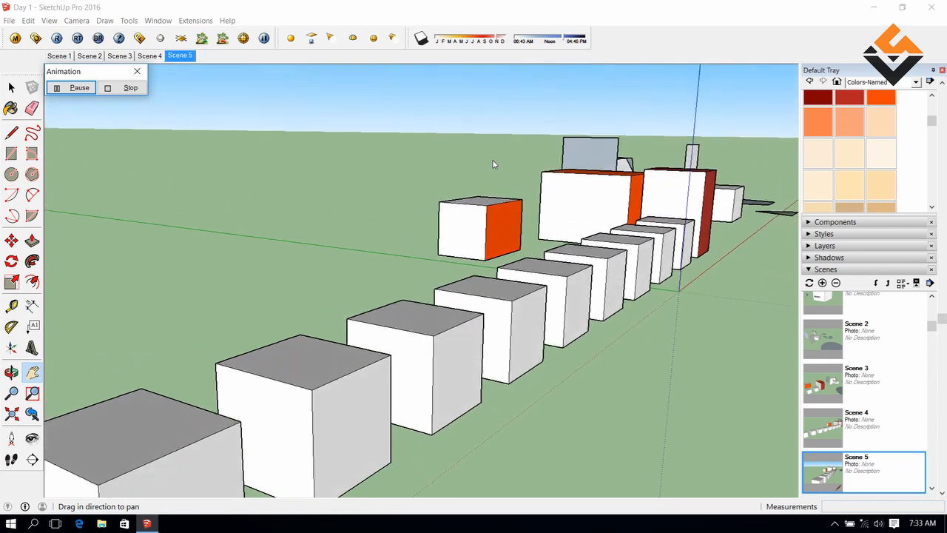
pyautogui.click(107, 90)
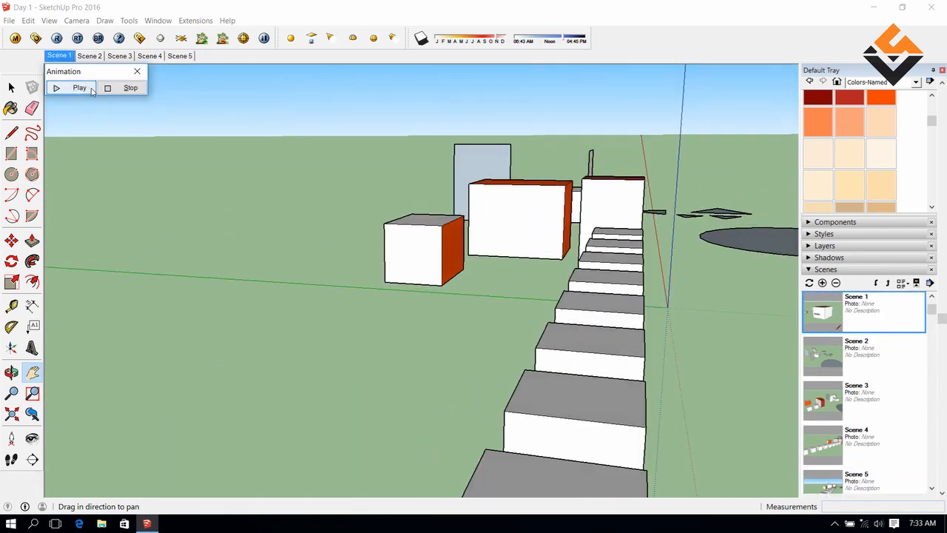
pyautogui.click(136, 71)
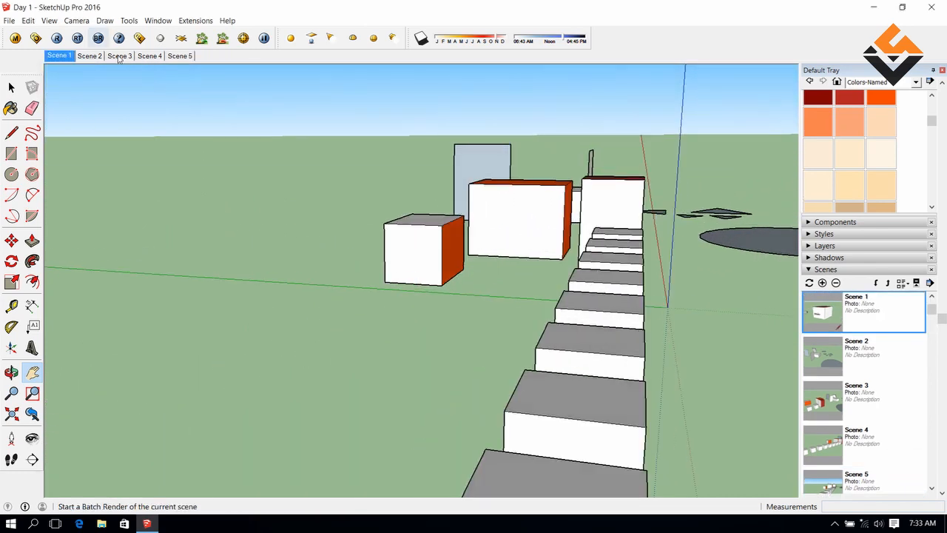
# Set the scene delay to 0 seconds in the model's animation settings
pyautogui.click(49, 20)
pyautogui.moveTo(111, 194)
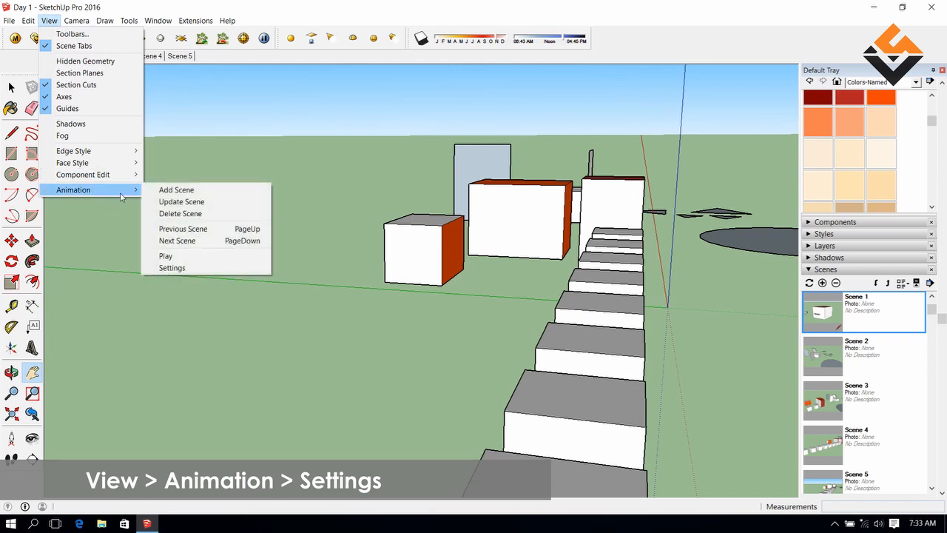
pyautogui.click(189, 268)
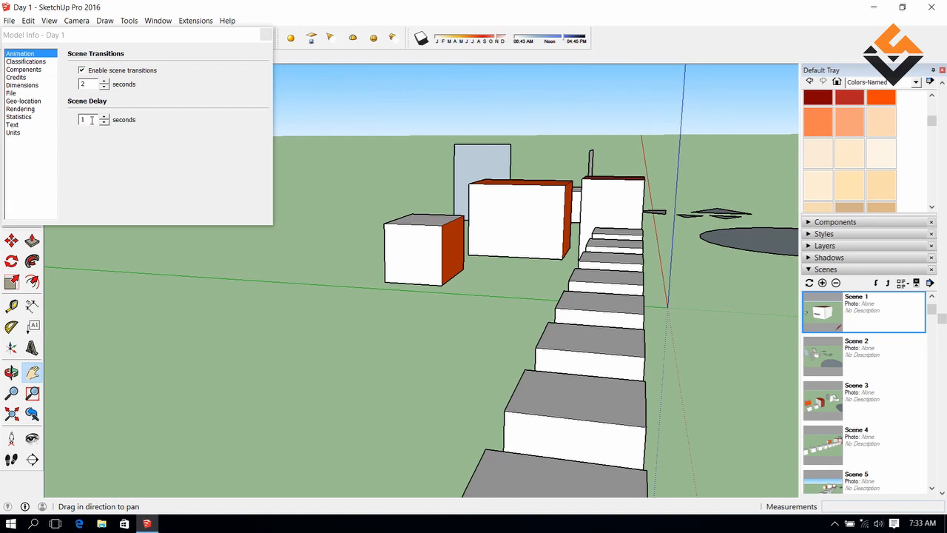
pyautogui.moveTo(89, 123); pyautogui.dragTo(77, 124)
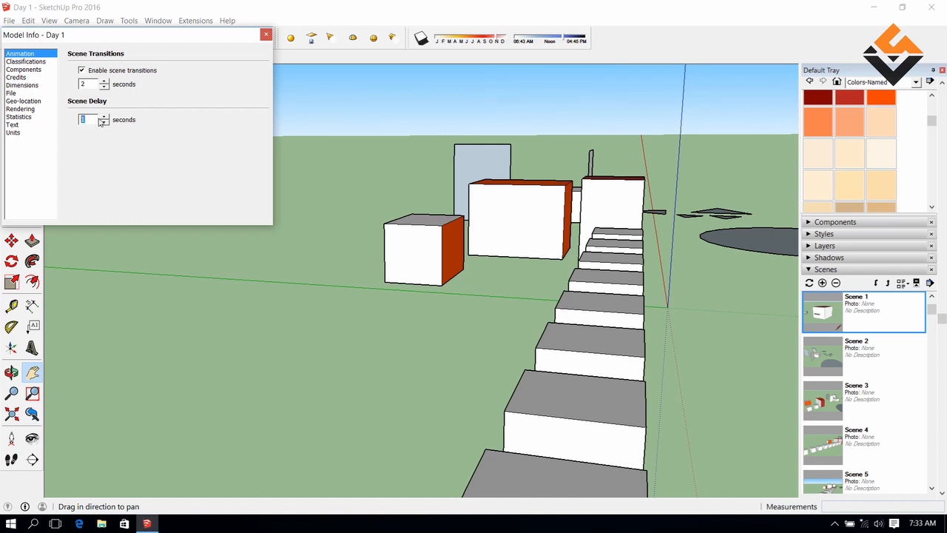
pyautogui.click(104, 117)
pyautogui.click(105, 123)
pyautogui.click(266, 34)
# Play the animation with the new scene delay through the saved scenes, then end playback
pyautogui.click(49, 20)
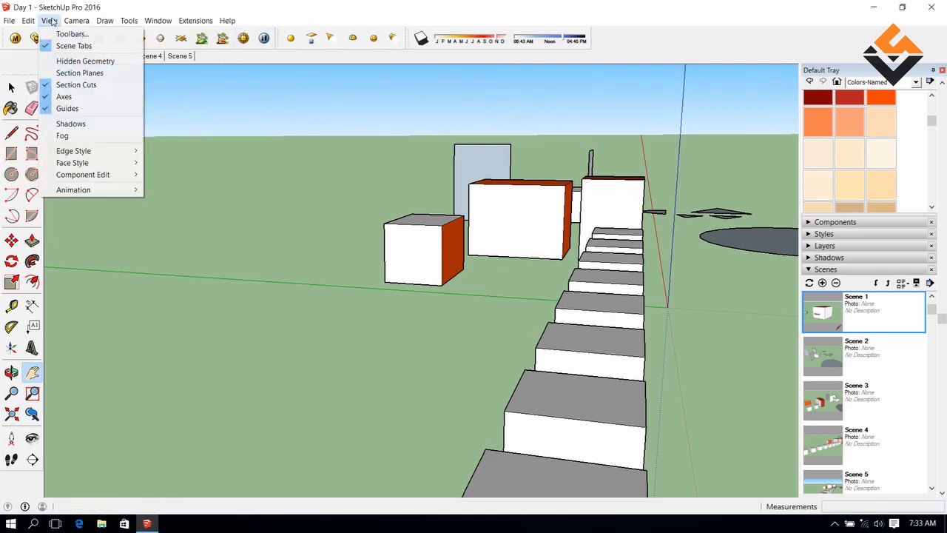
pyautogui.moveTo(82, 189)
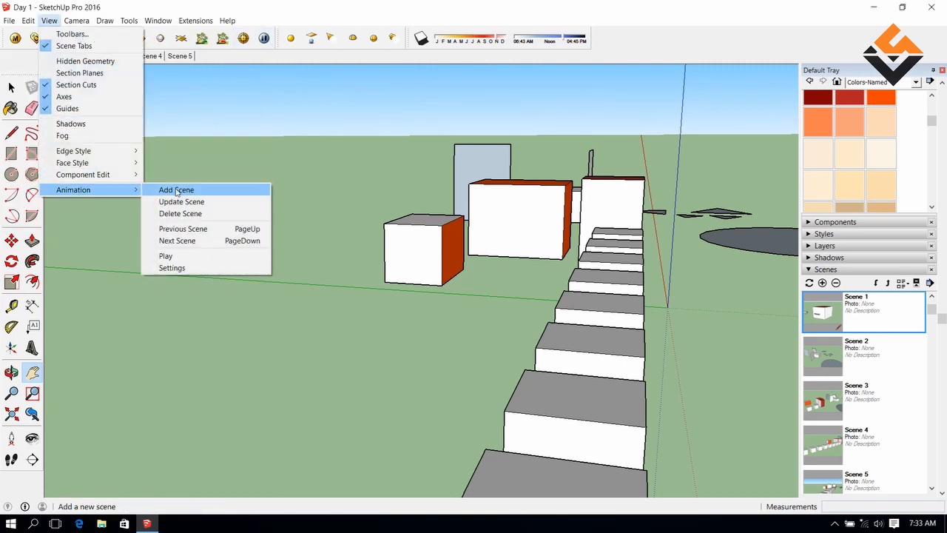
pyautogui.click(177, 255)
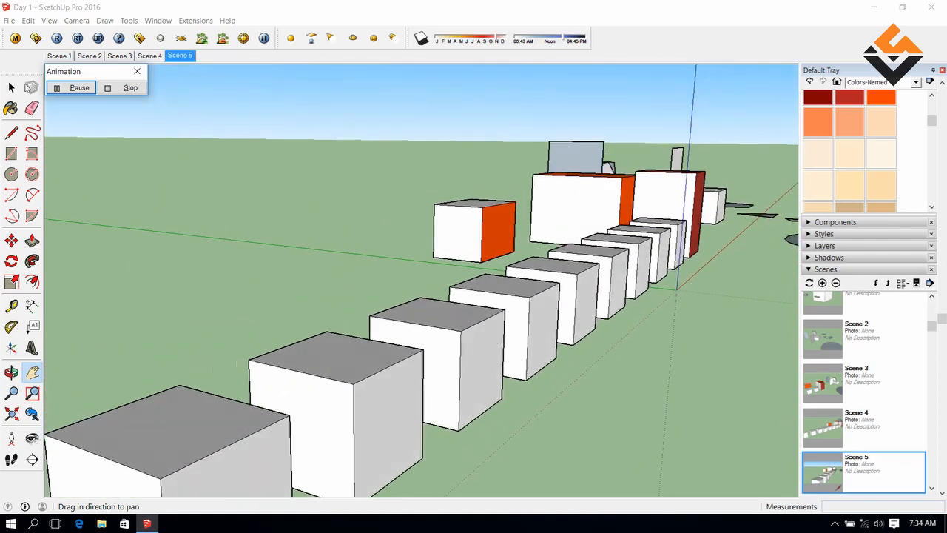
pyautogui.click(64, 86)
# Adjust the number of seconds for scene transitions in the animation settings, keeping transitions enabled
pyautogui.click(49, 20)
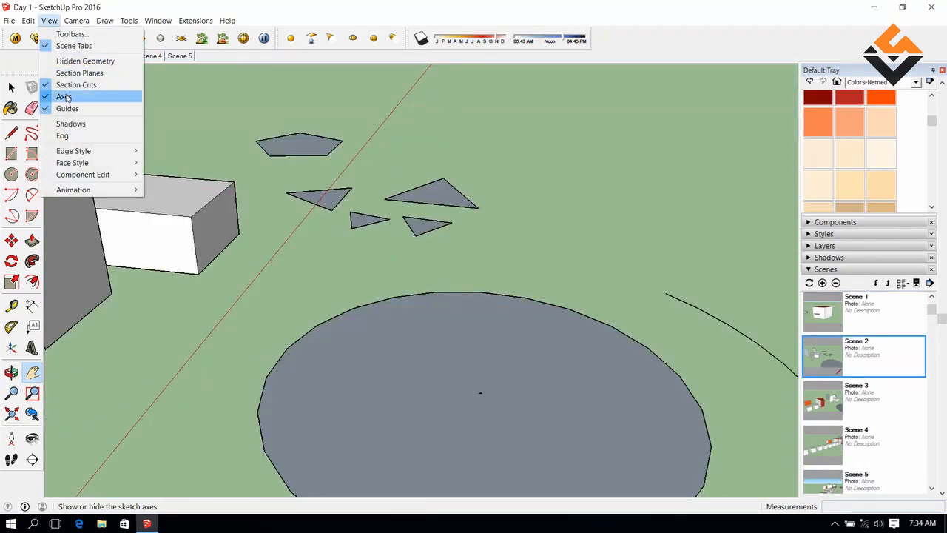
pyautogui.moveTo(81, 189)
pyautogui.click(172, 268)
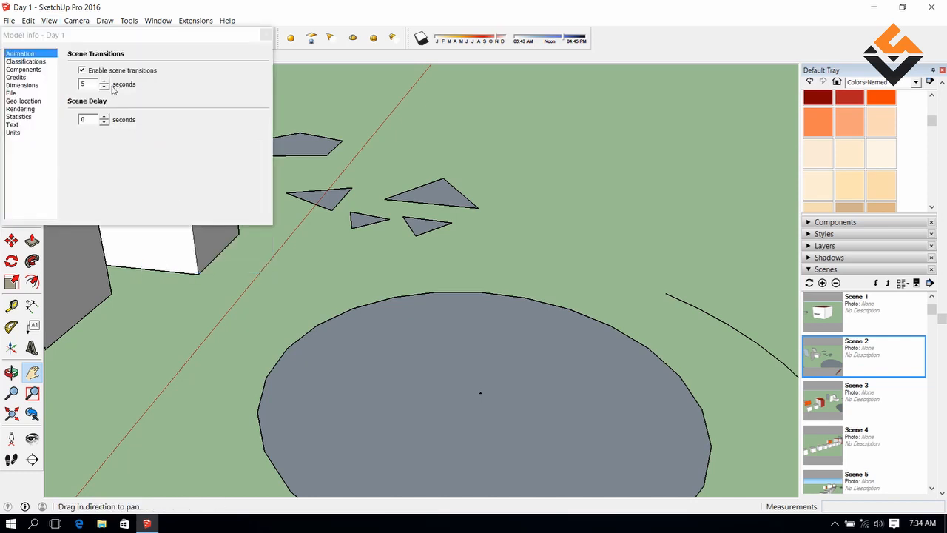
pyautogui.click(102, 88)
pyautogui.click(102, 88)
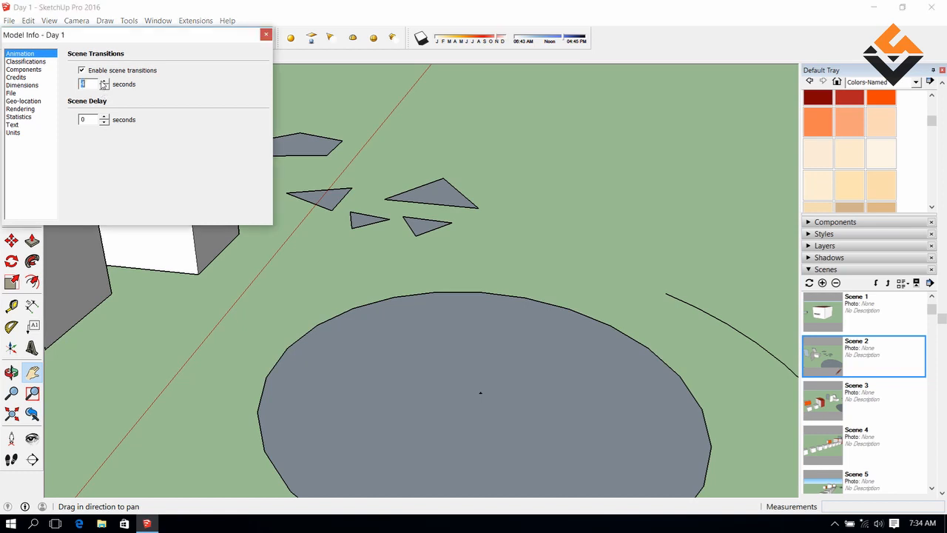
pyautogui.click(103, 81)
pyautogui.click(103, 82)
pyautogui.click(102, 81)
pyautogui.click(106, 89)
pyautogui.click(107, 89)
pyautogui.click(266, 35)
# Play the animation again to review the adjusted scene transitions, then end playback
pyautogui.click(48, 20)
pyautogui.moveTo(63, 190)
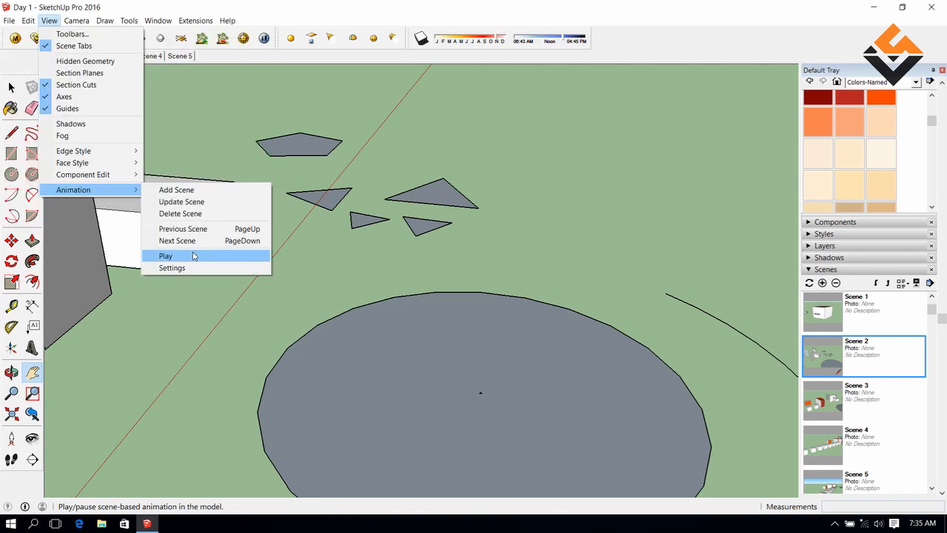
pyautogui.click(194, 252)
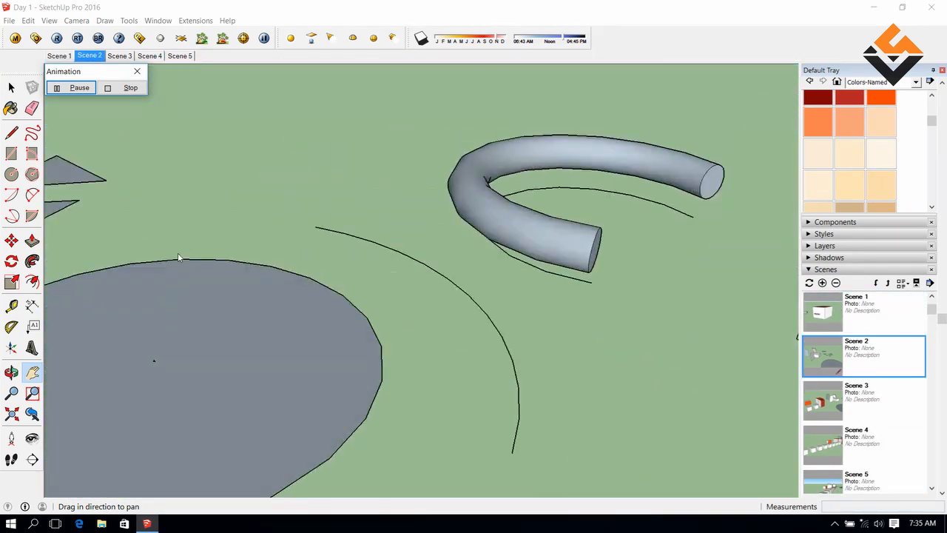
pyautogui.click(79, 92)
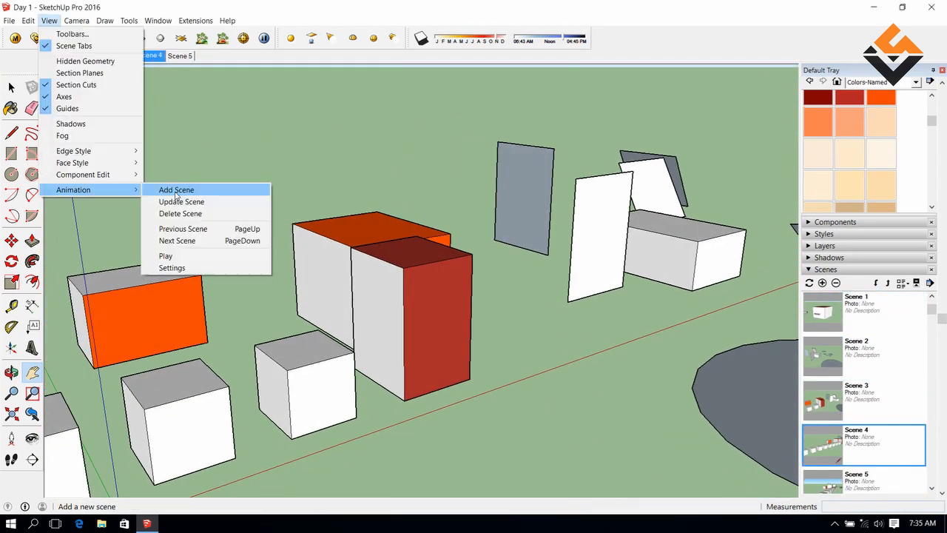
pyautogui.click(277, 2)
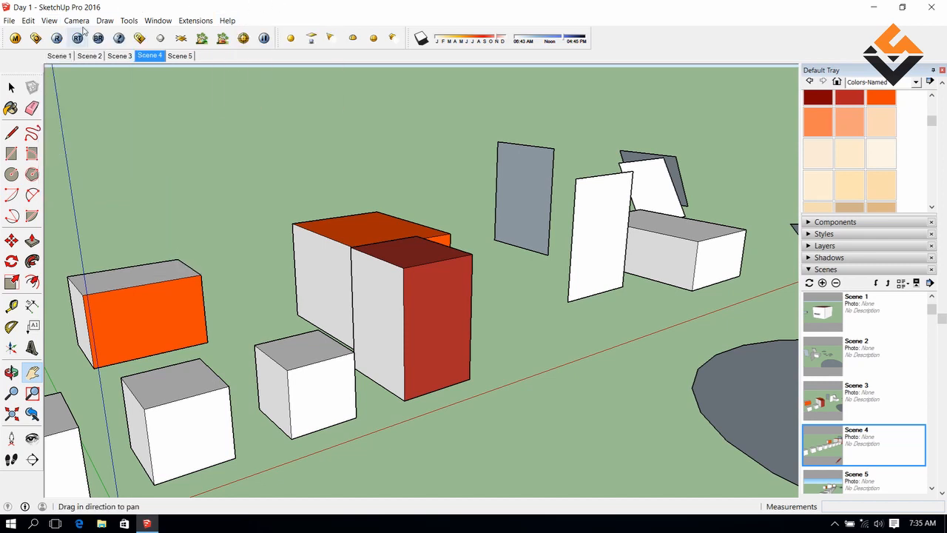
# Look over the model from the coloured boxes to the large circle, the bent tube and the box with the Tutorial text
pyautogui.scroll(-2, 171, 131)
pyautogui.moveTo(205, 212); pyautogui.dragTo(361, 234, button='middle')
pyautogui.scroll(-2, 361, 234)
pyautogui.moveTo(448, 231); pyautogui.dragTo(210, 214)
pyautogui.scroll(-2, 209, 214)
pyautogui.moveTo(215, 218); pyautogui.dragTo(600, 276, button='middle')
pyautogui.scroll(3, 500, 120)
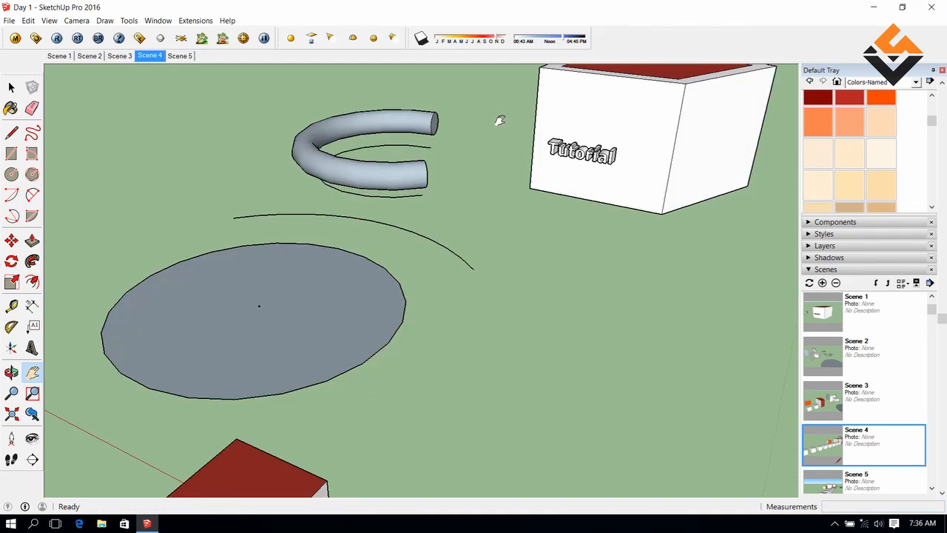